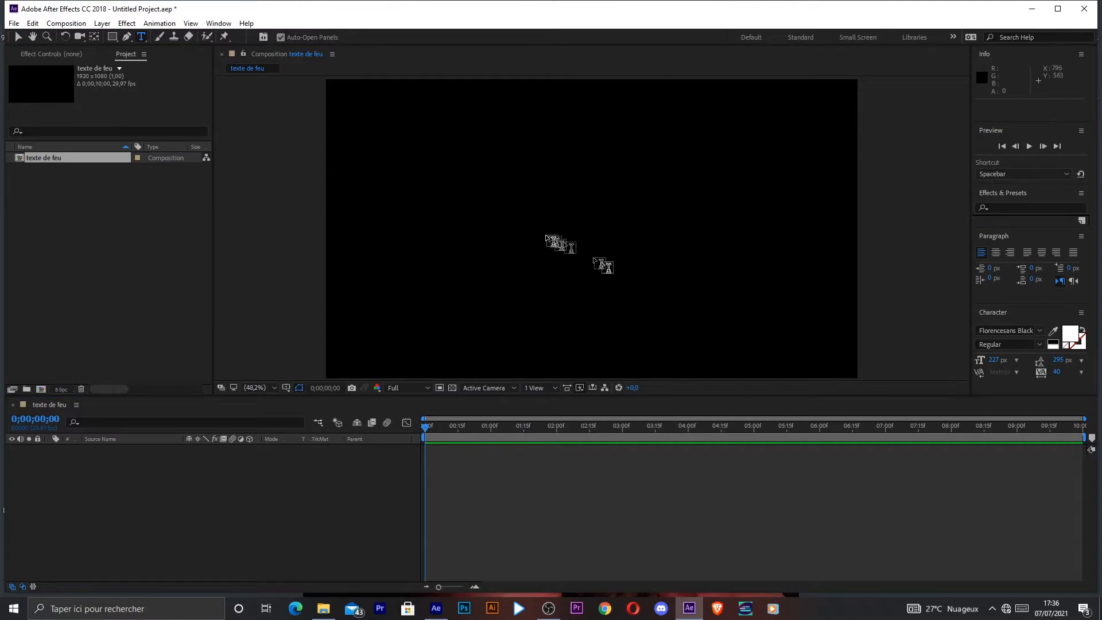
Enter the creator's name as a text layer, move it to about (157.5, 669.6), and enlarge the composition view.
text(e)
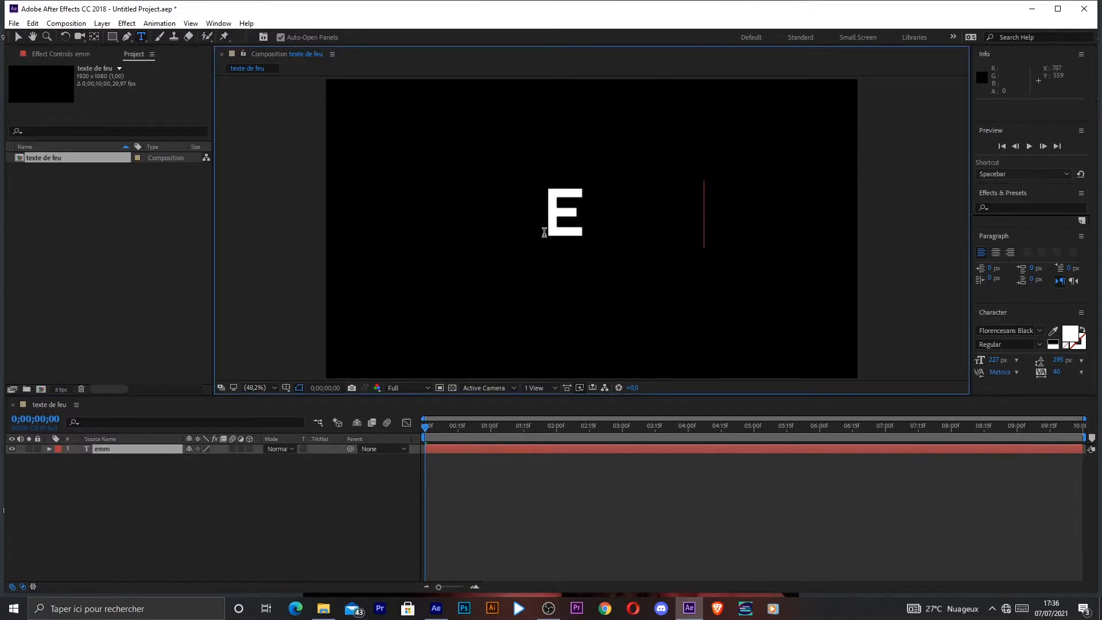
text(mmanuel.k)
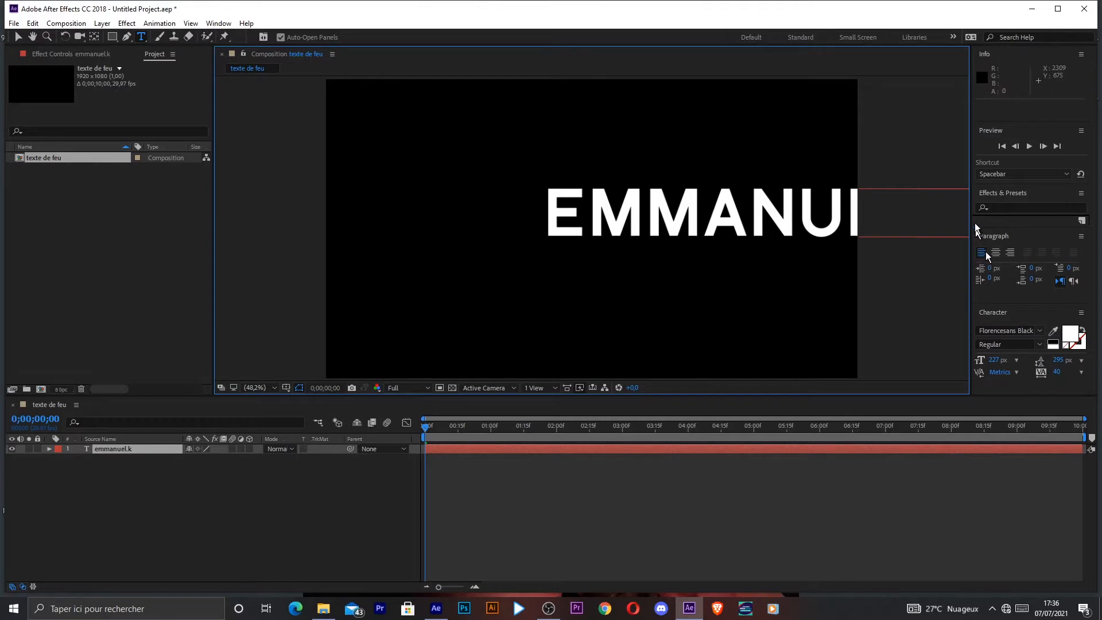
click(18, 37)
drag(640, 221, 465, 251)
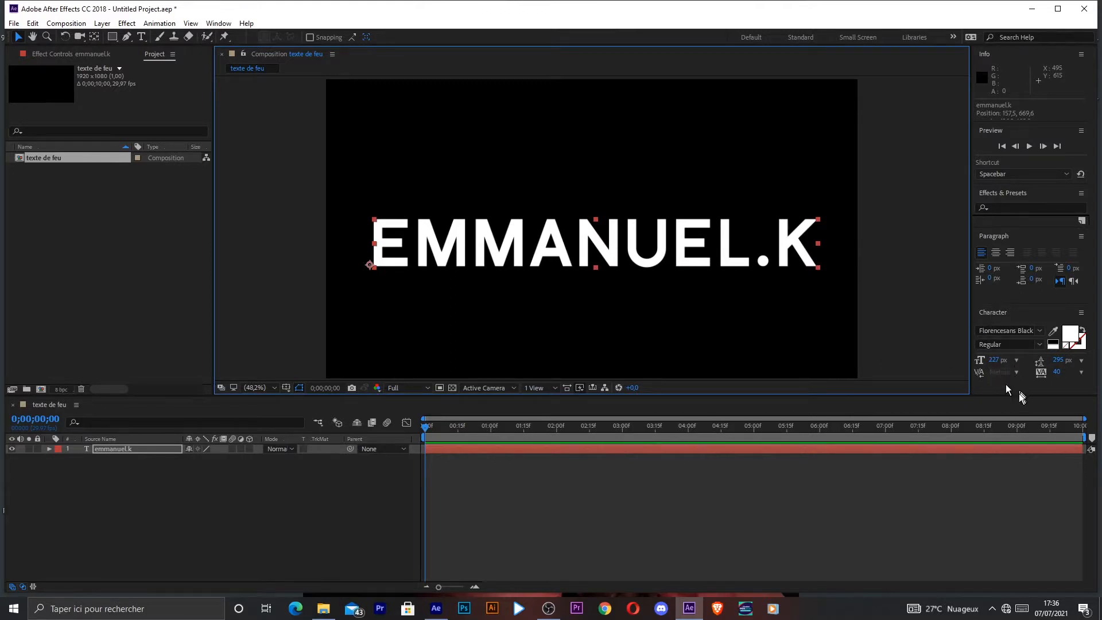
mouse_move(1016, 396)
mouse_down()
mouse_move(1015, 430)
mouse_move(1014, 412)
mouse_up()
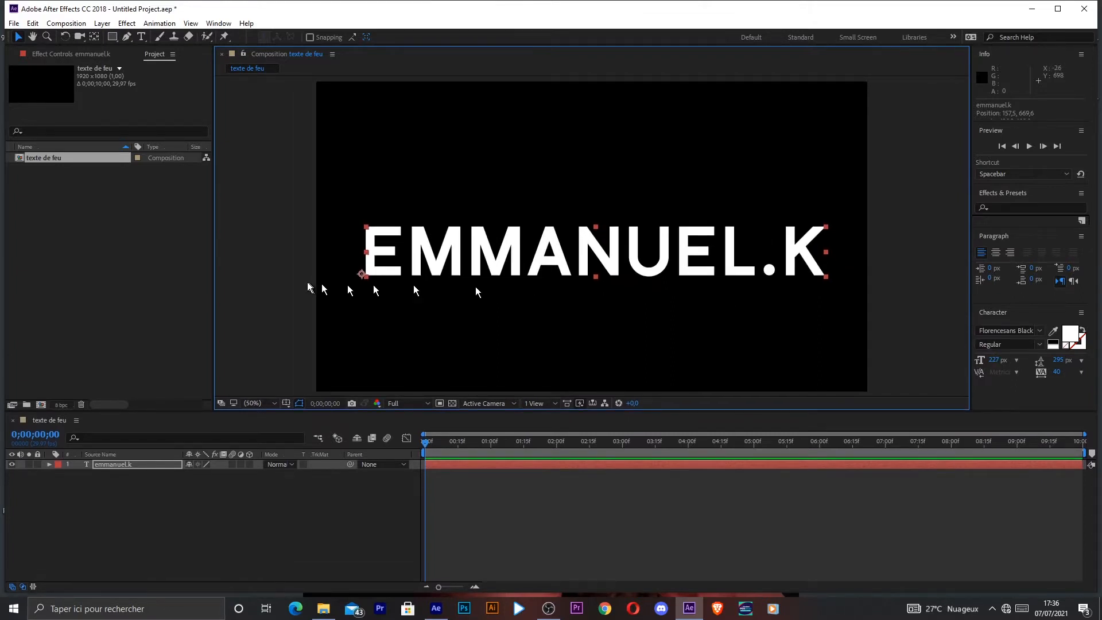
Set the font size of the whole text to 231 px.
click(141, 37)
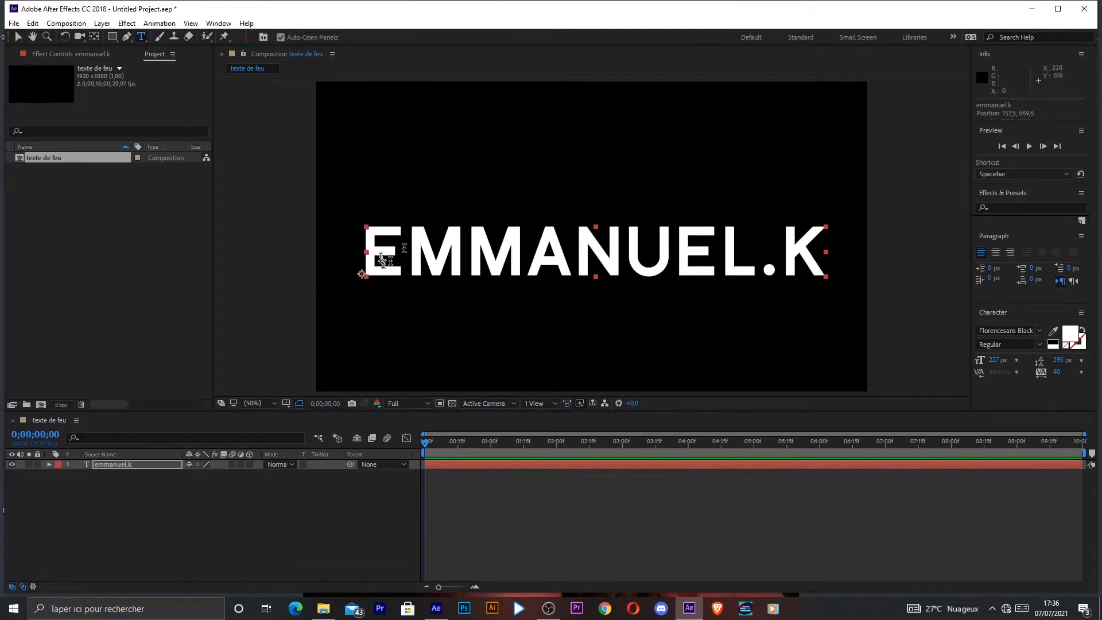
drag(366, 255, 852, 278)
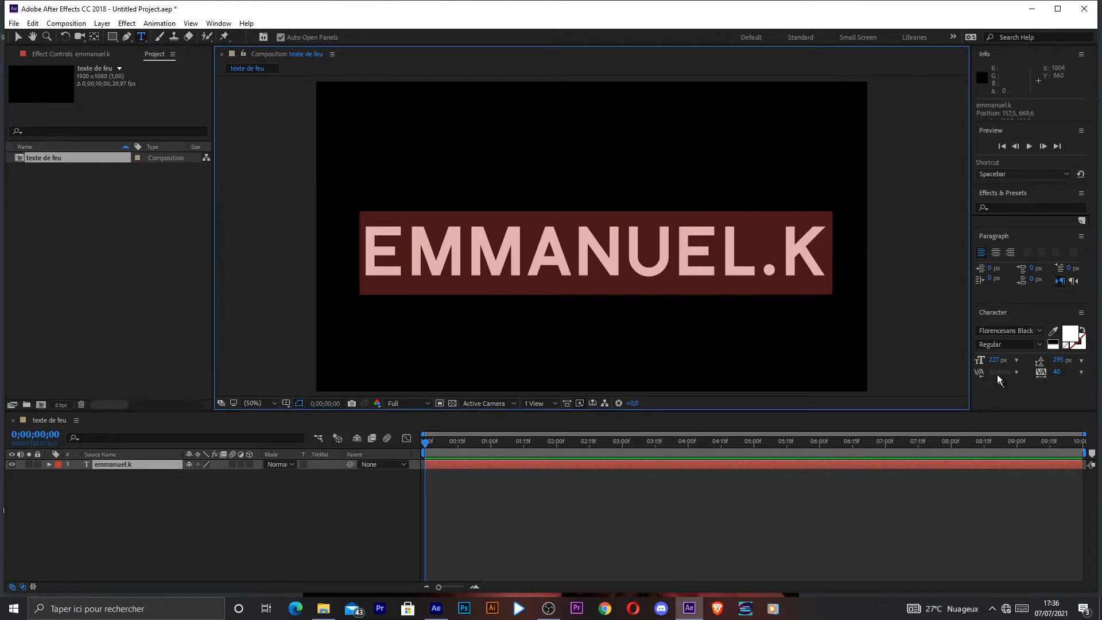
drag(998, 360, 997, 360)
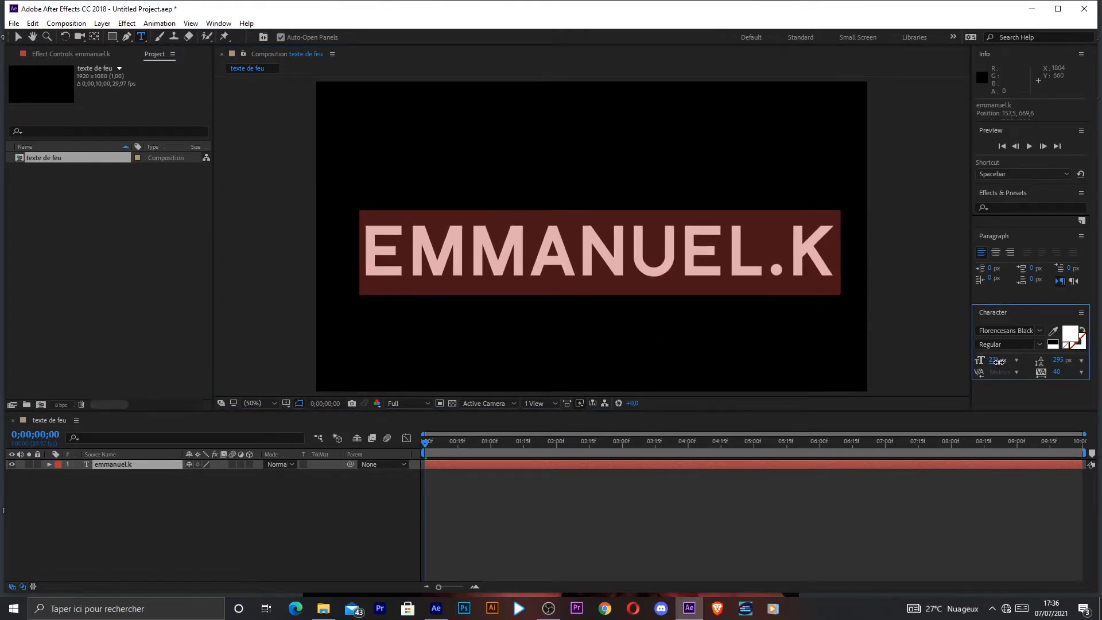
click(1039, 331)
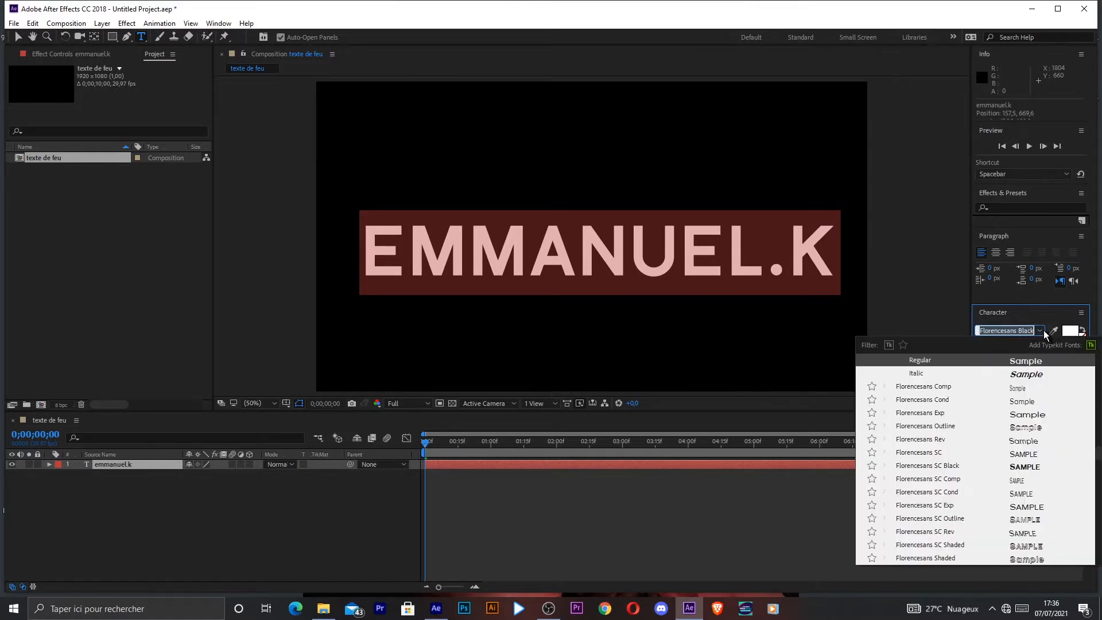
click(722, 551)
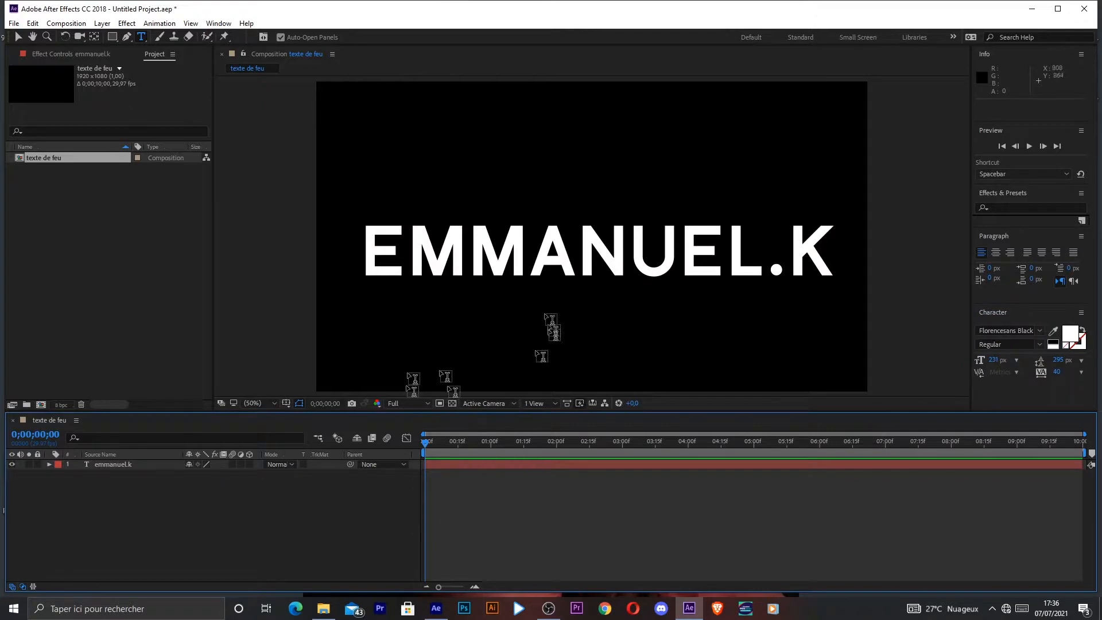
Maximize the program window and move the text layer up to about (153.5, 613.6), centred in the frame.
key(v)
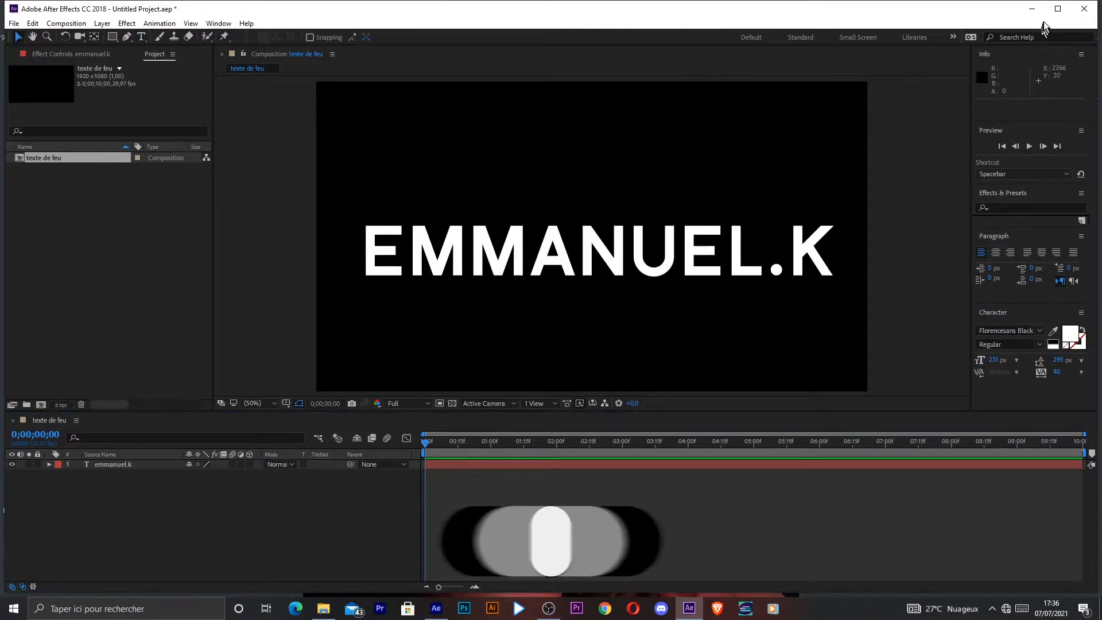
click(1059, 9)
drag(613, 255, 612, 238)
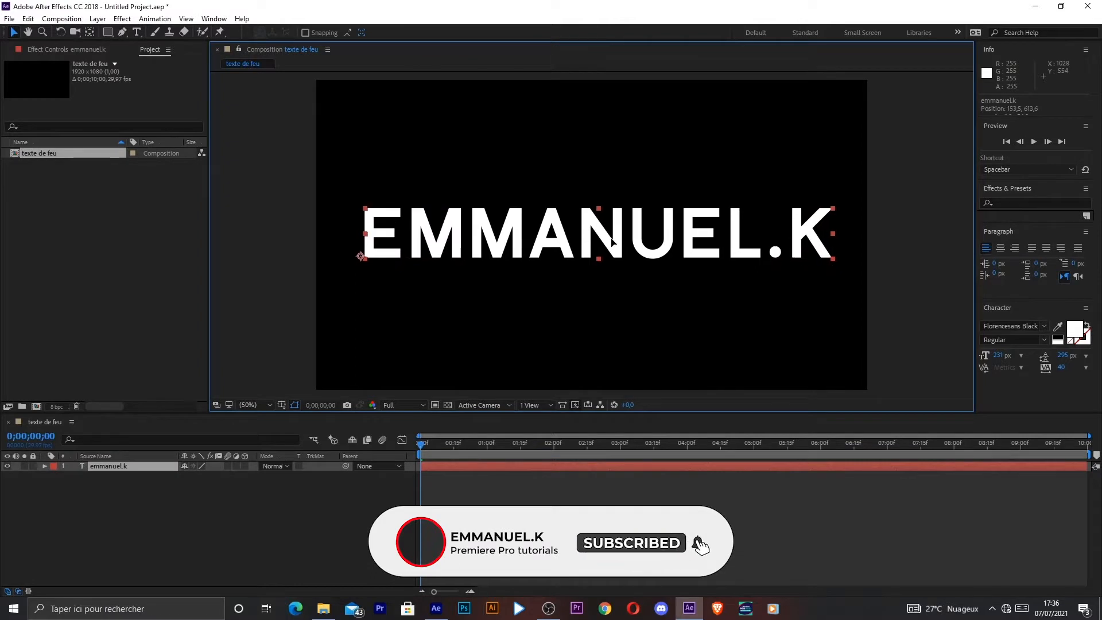
click(282, 537)
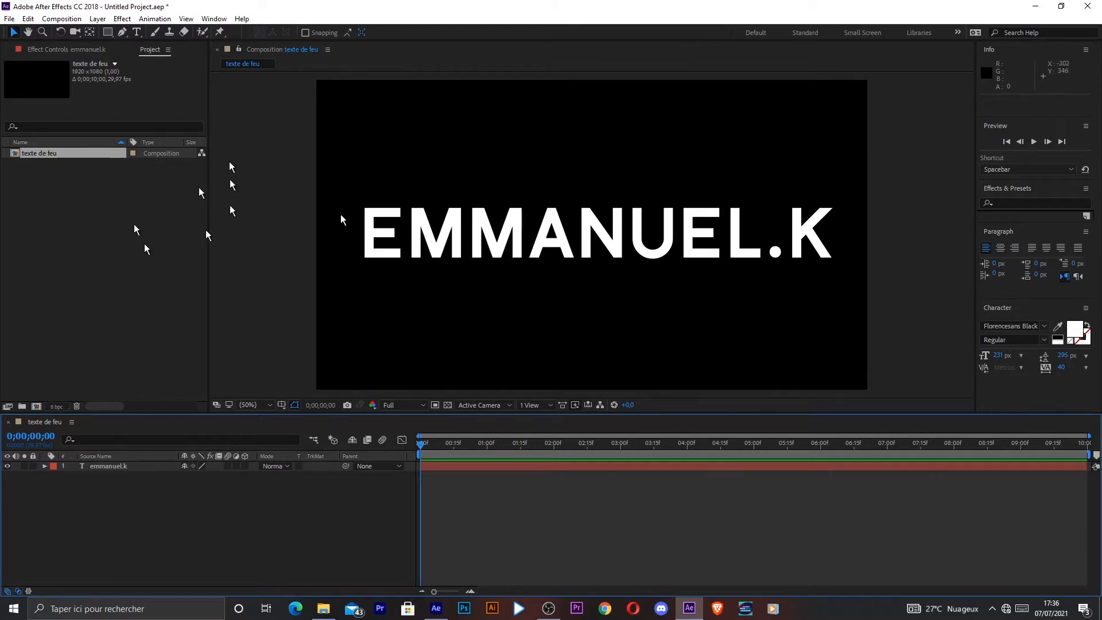
click(122, 19)
mouse_move(98, 19)
mouse_move(232, 33)
click(109, 511)
Create a black 1920 x 1080 px solid layer above the text layer and leave it deselected.
click(98, 19)
mouse_move(177, 34)
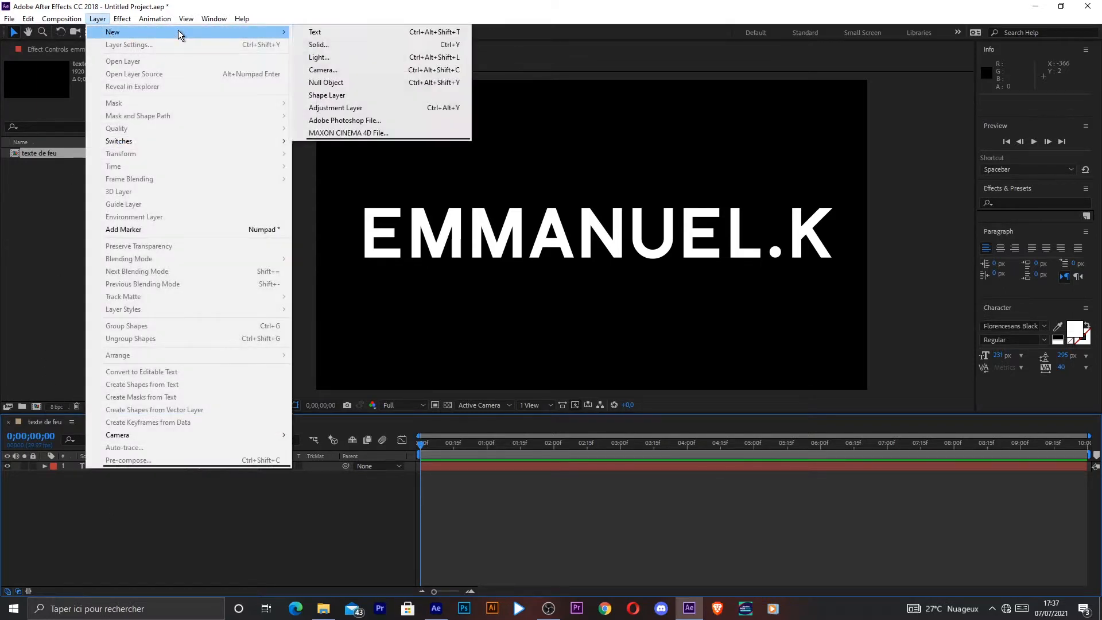
click(379, 45)
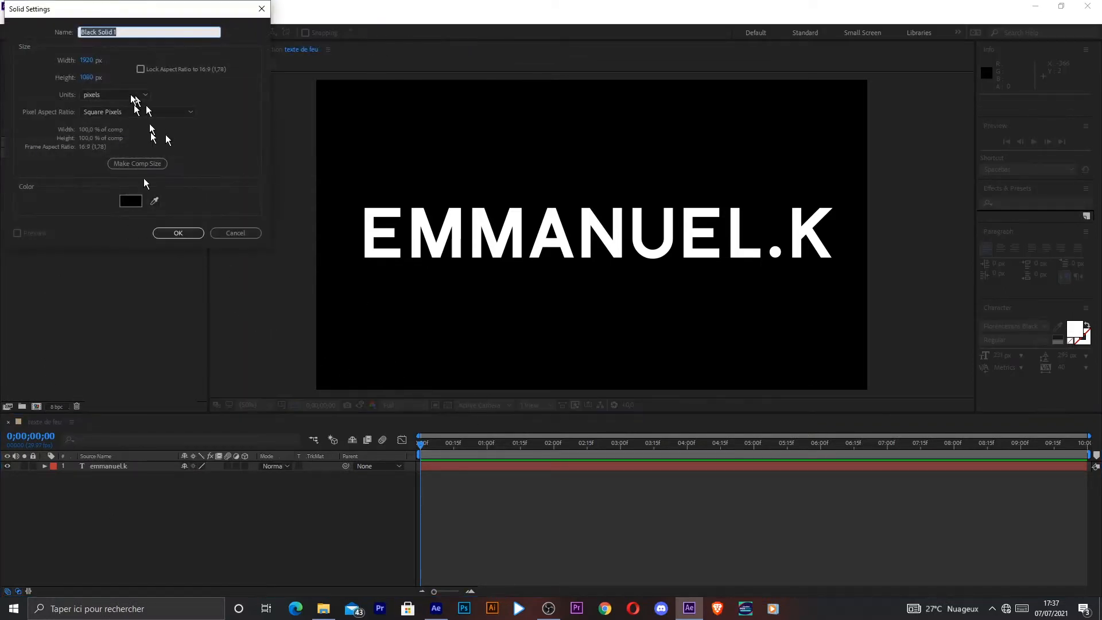
click(179, 233)
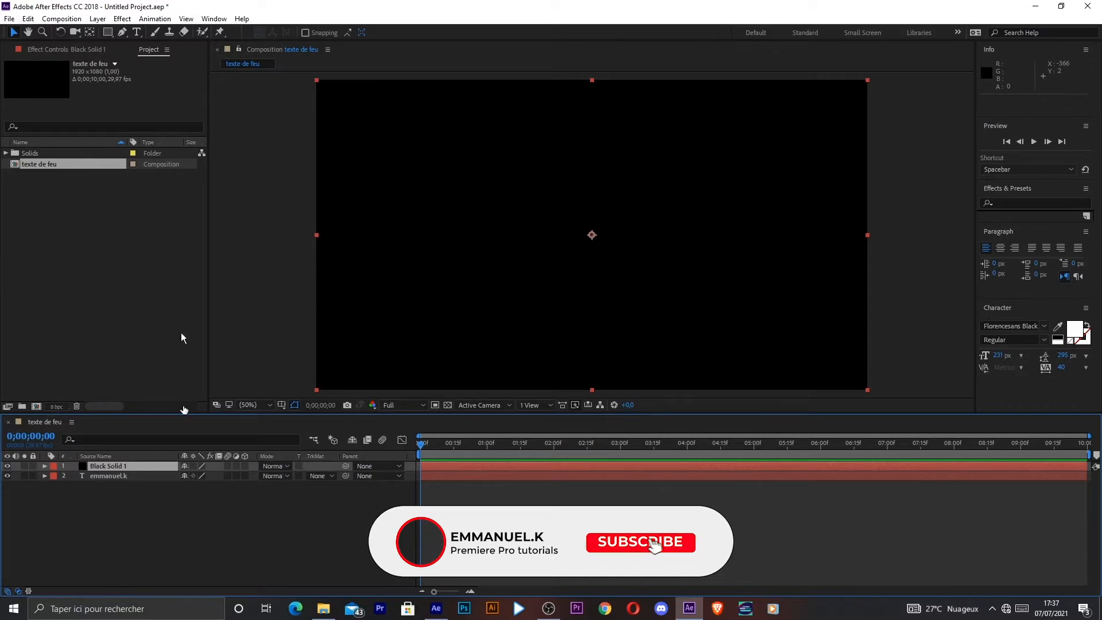
click(127, 513)
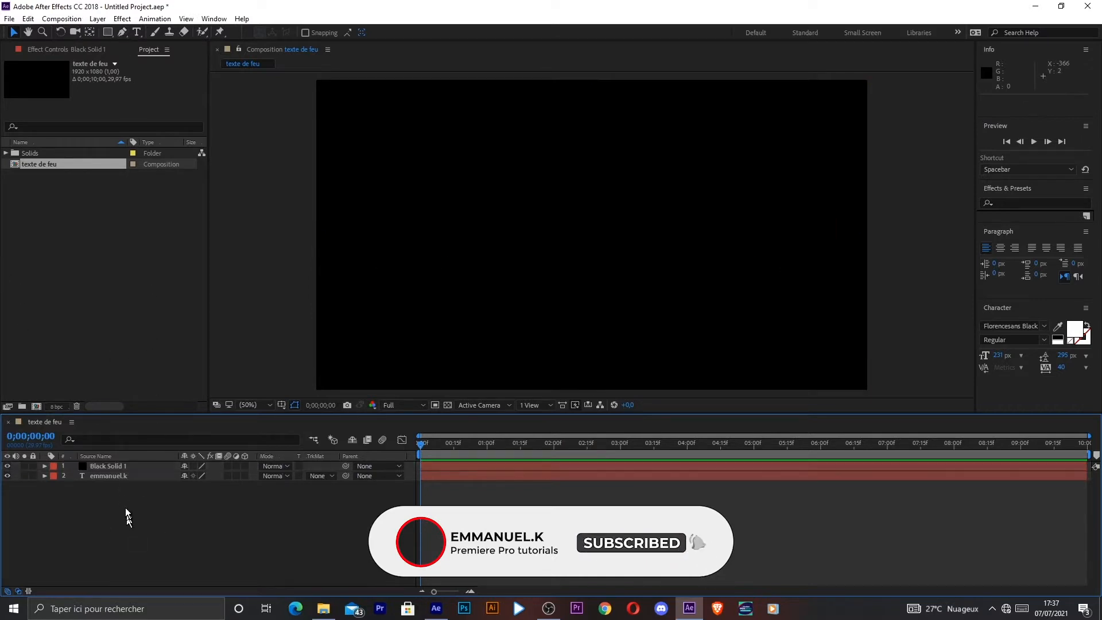
Apply the Video Copilot Saber effect to the black solid layer.
click(132, 467)
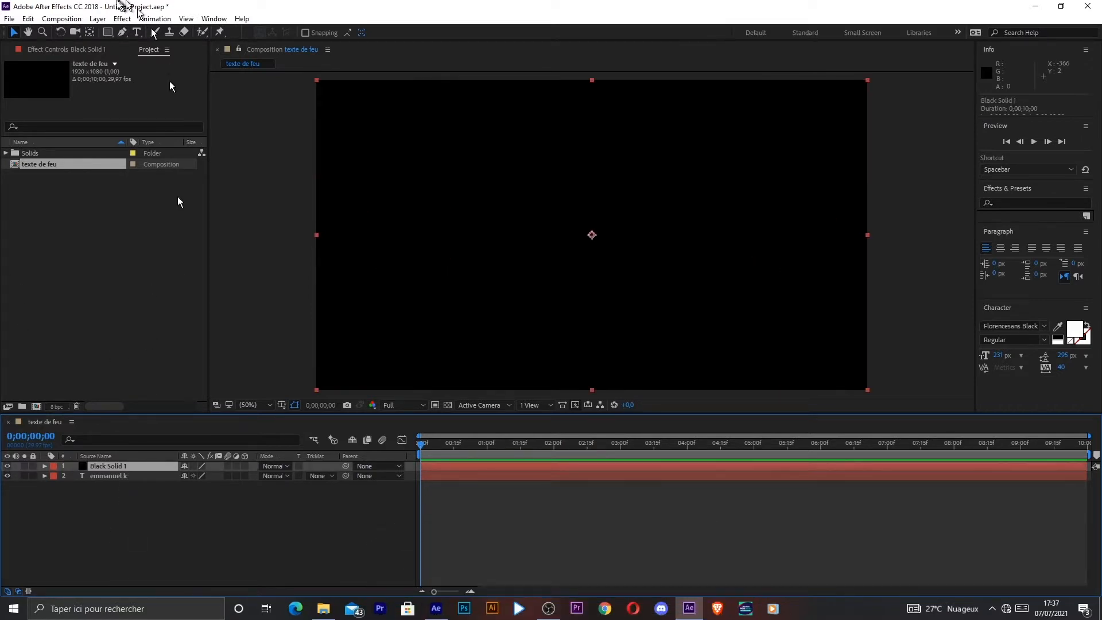
click(122, 18)
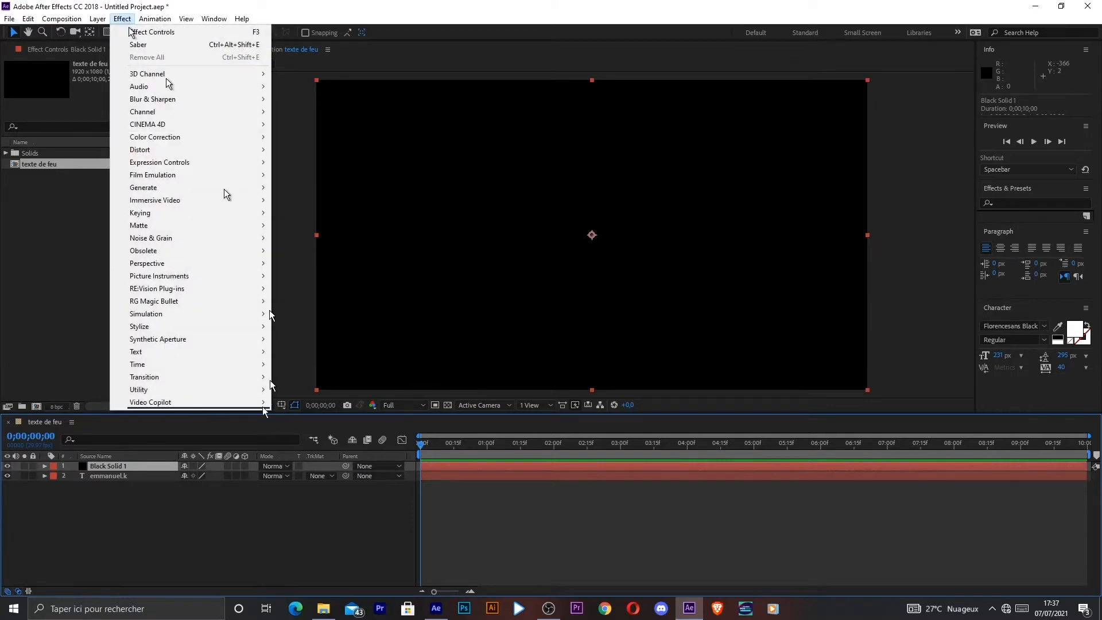
mouse_move(191, 406)
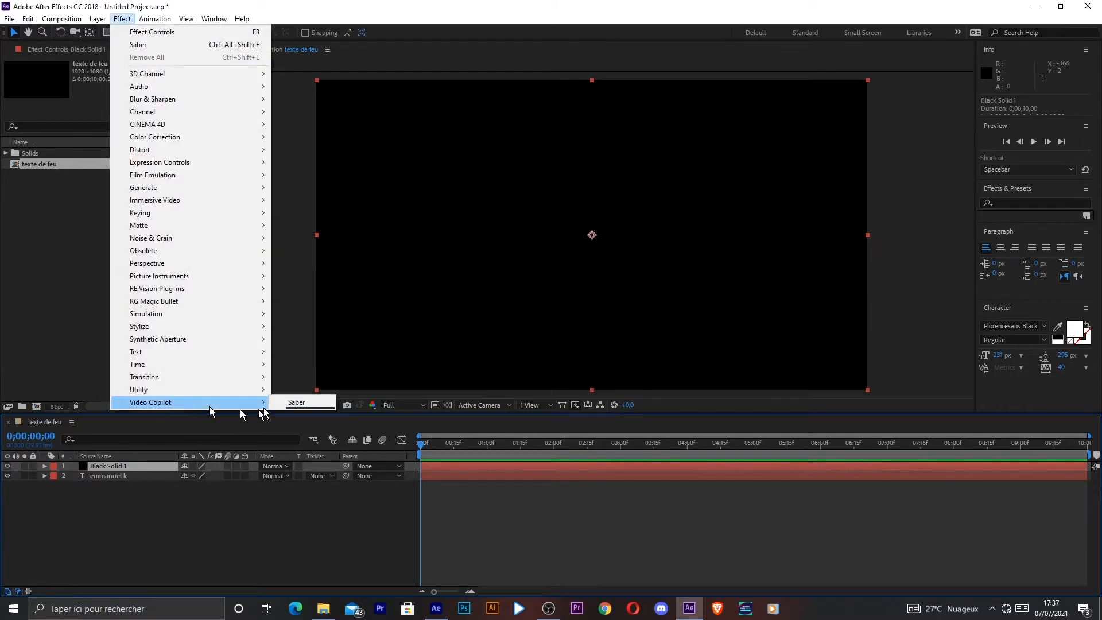
click(297, 403)
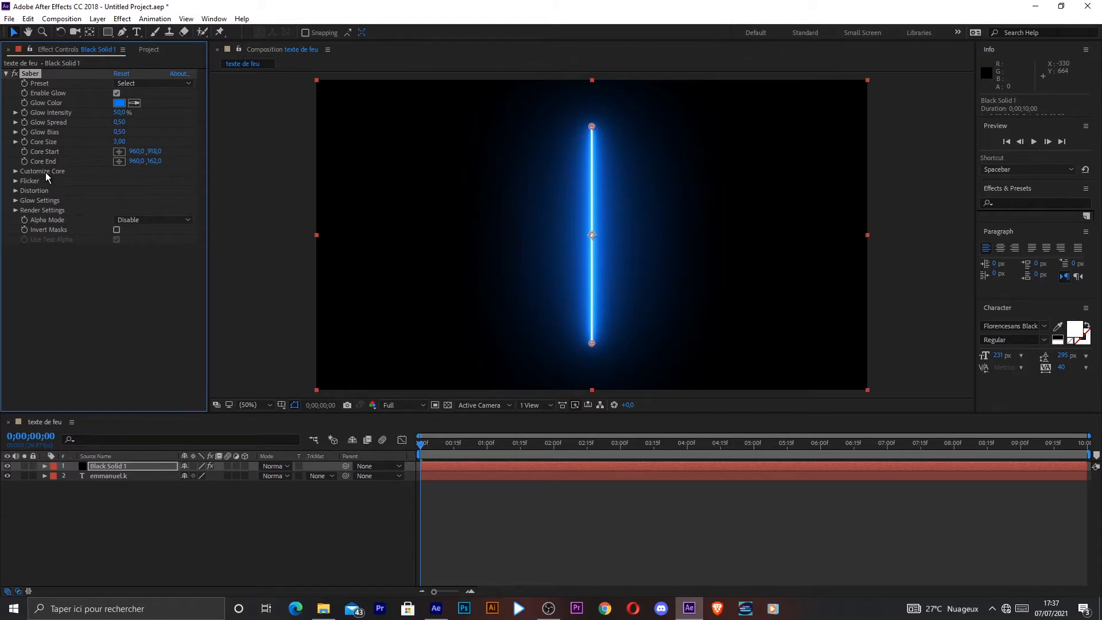
Set Saber's core type to Text Layer and assign the name text layer as its text source.
click(17, 171)
click(151, 181)
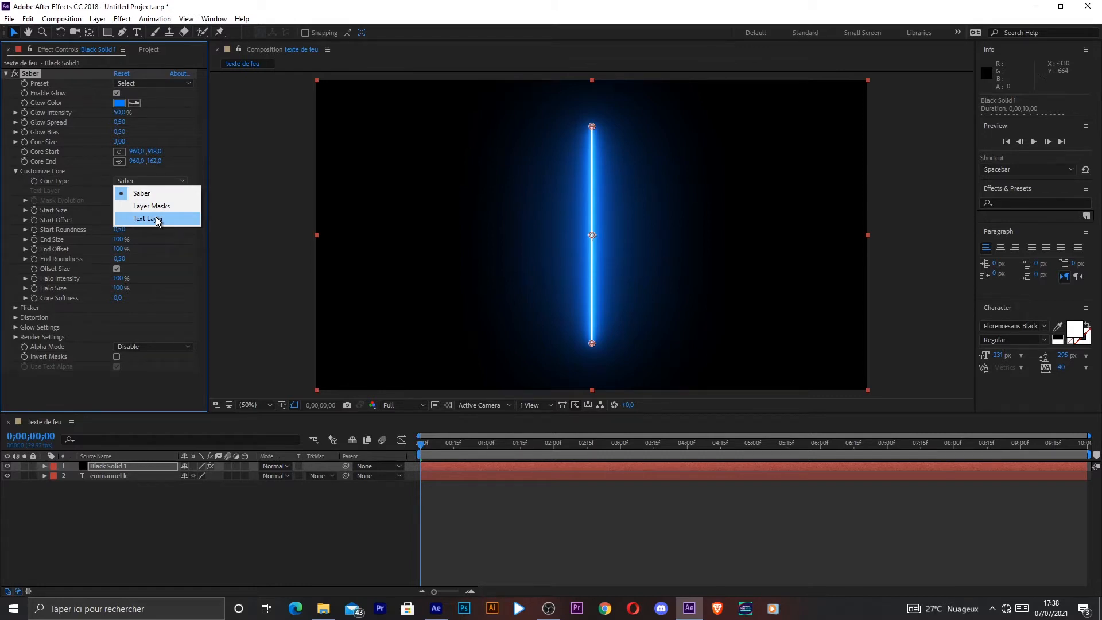
click(157, 220)
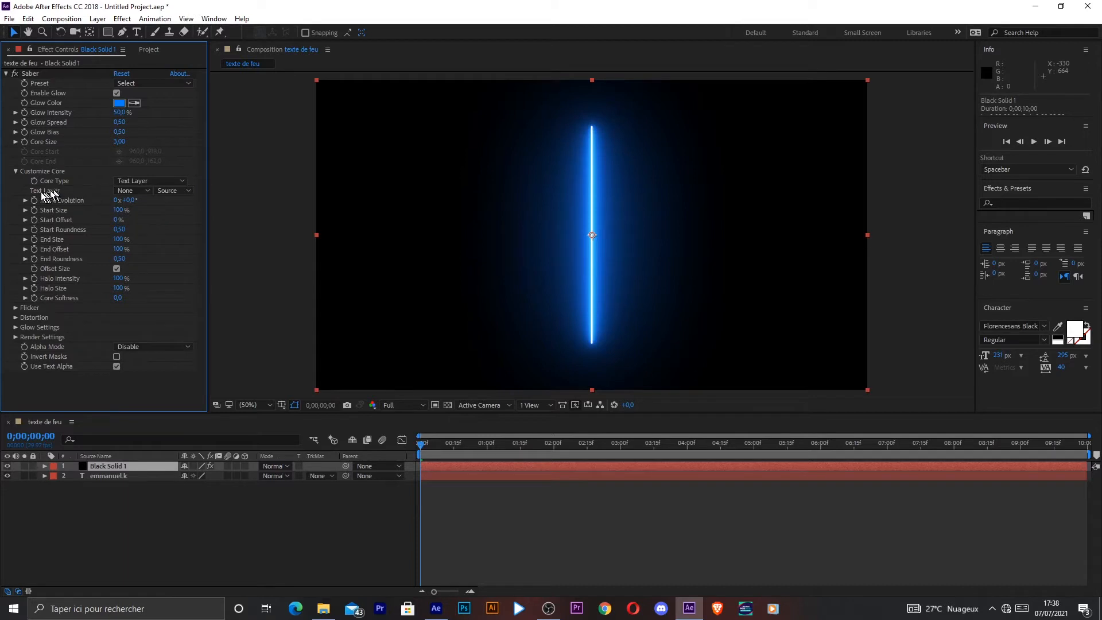
click(136, 192)
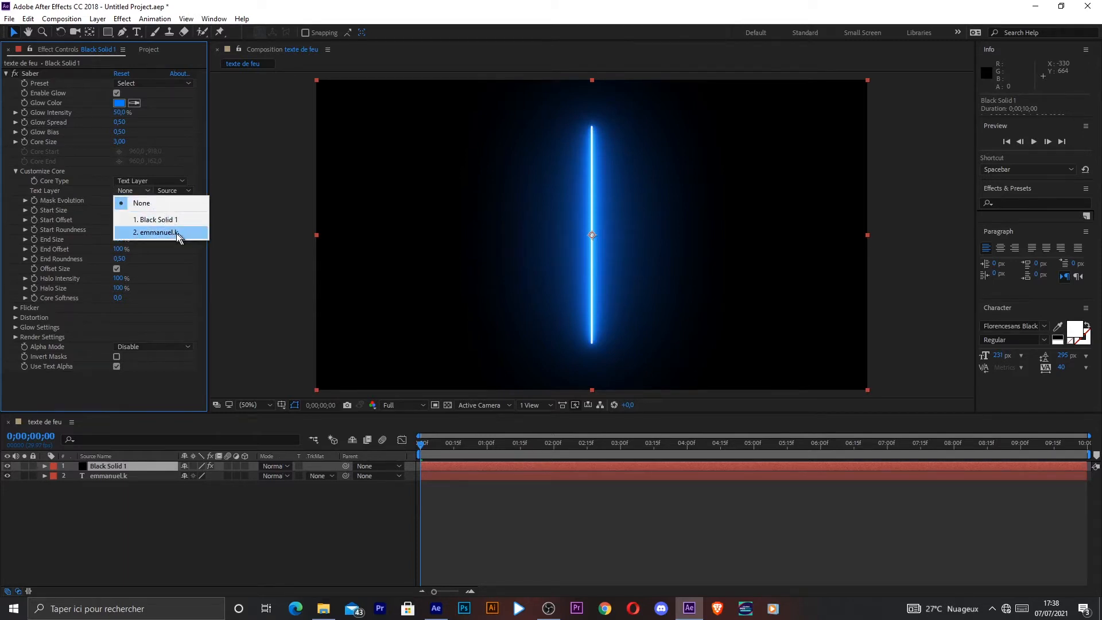
click(174, 233)
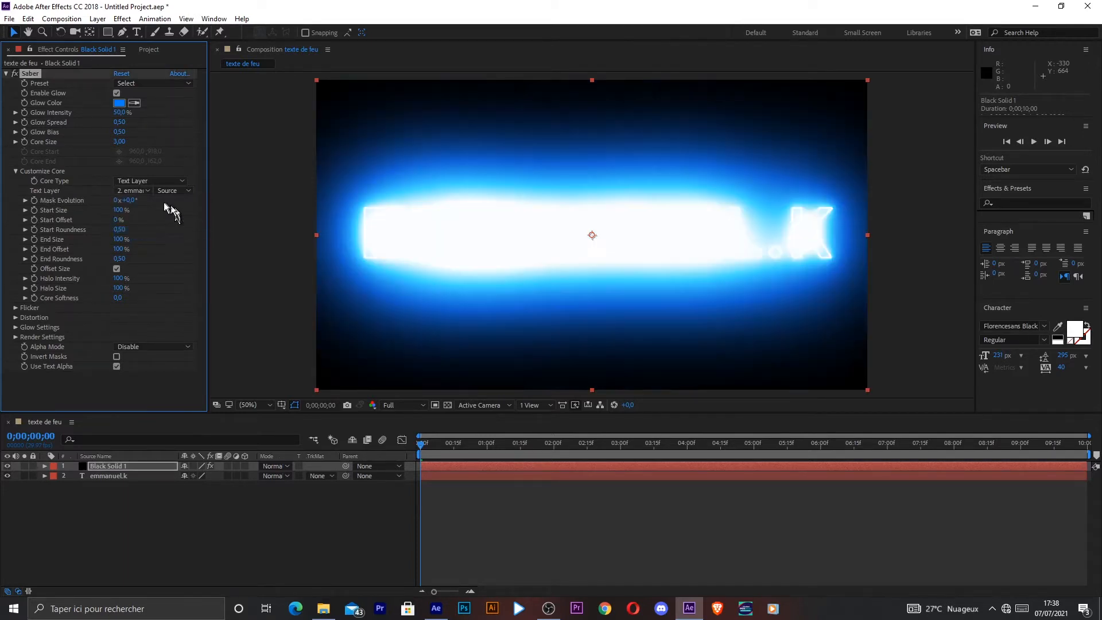
Try Effects & Masks for Saber's text layer input and return it to Source.
click(177, 192)
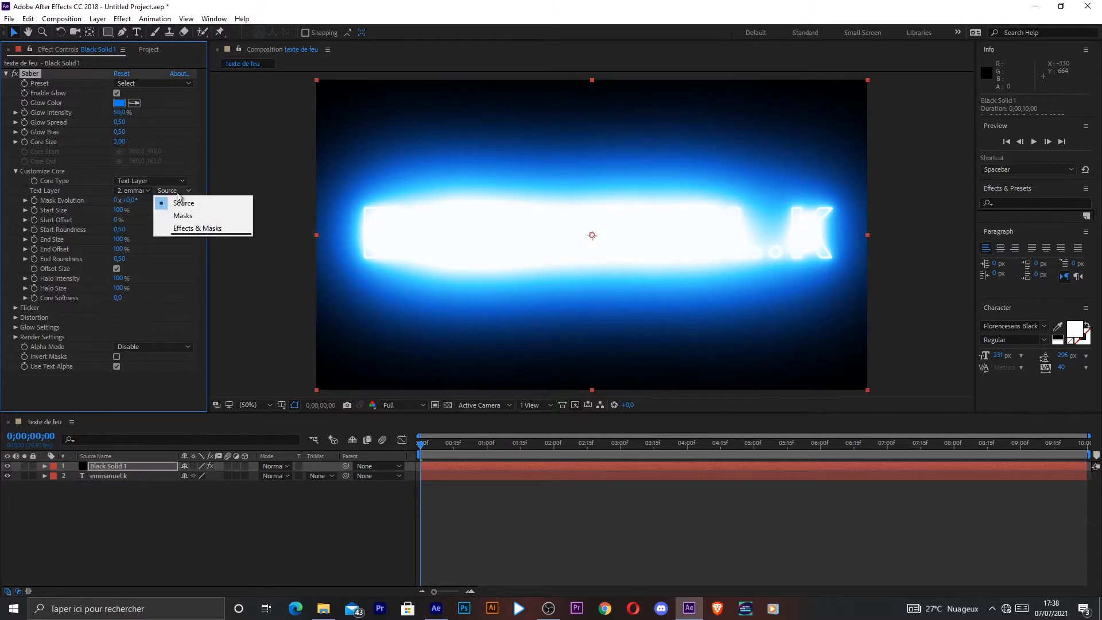
click(188, 229)
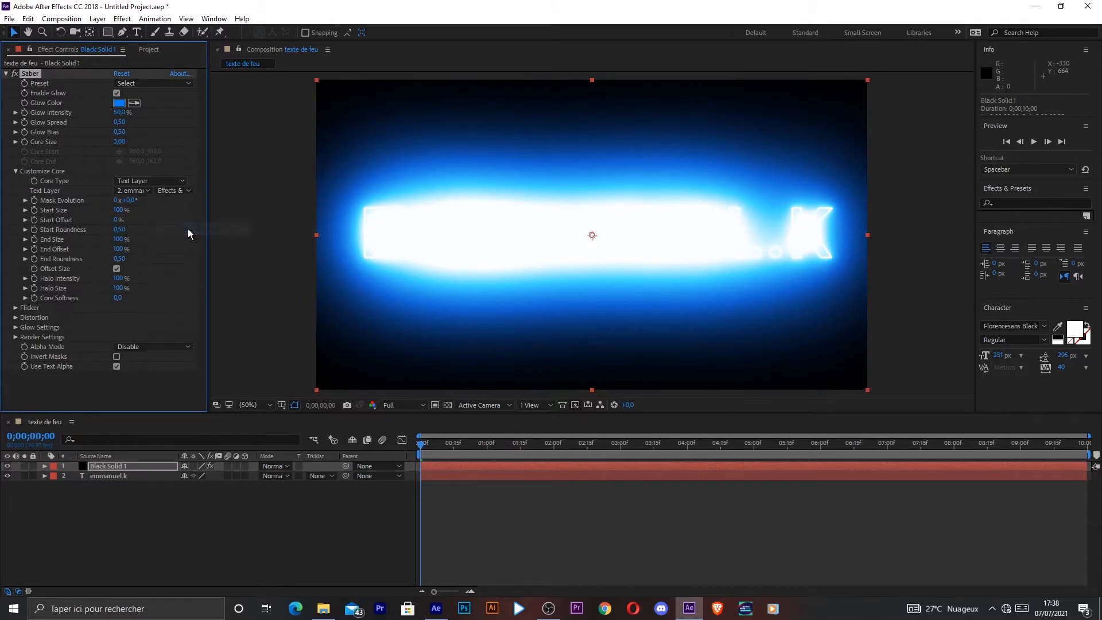
click(183, 191)
click(183, 201)
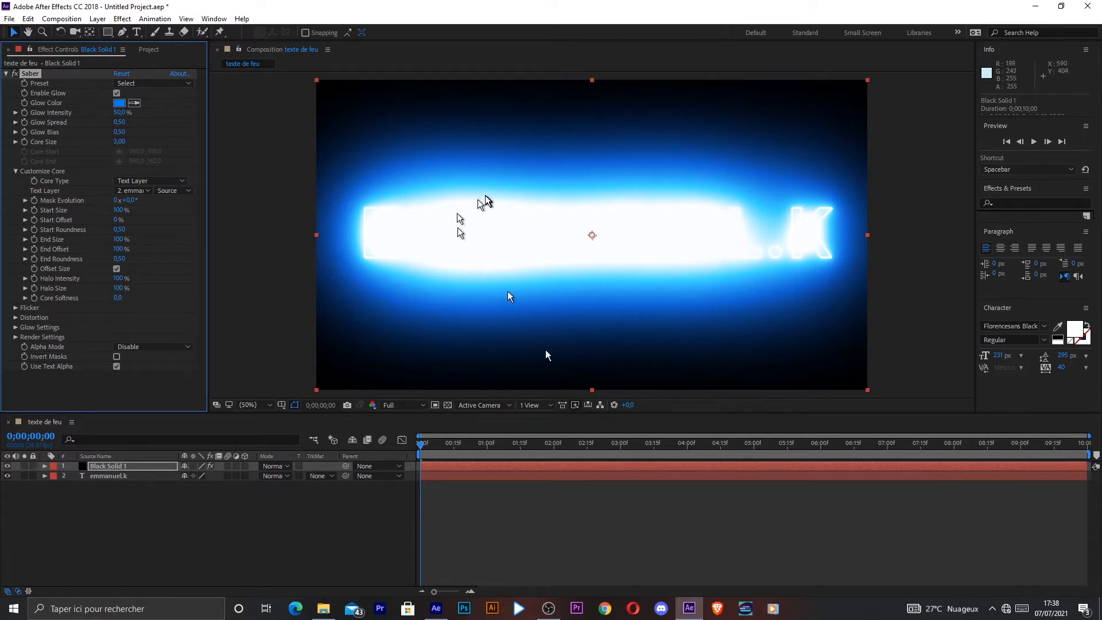
Lower Saber's Glow Intensity to 14%.
drag(117, 112, 102, 112)
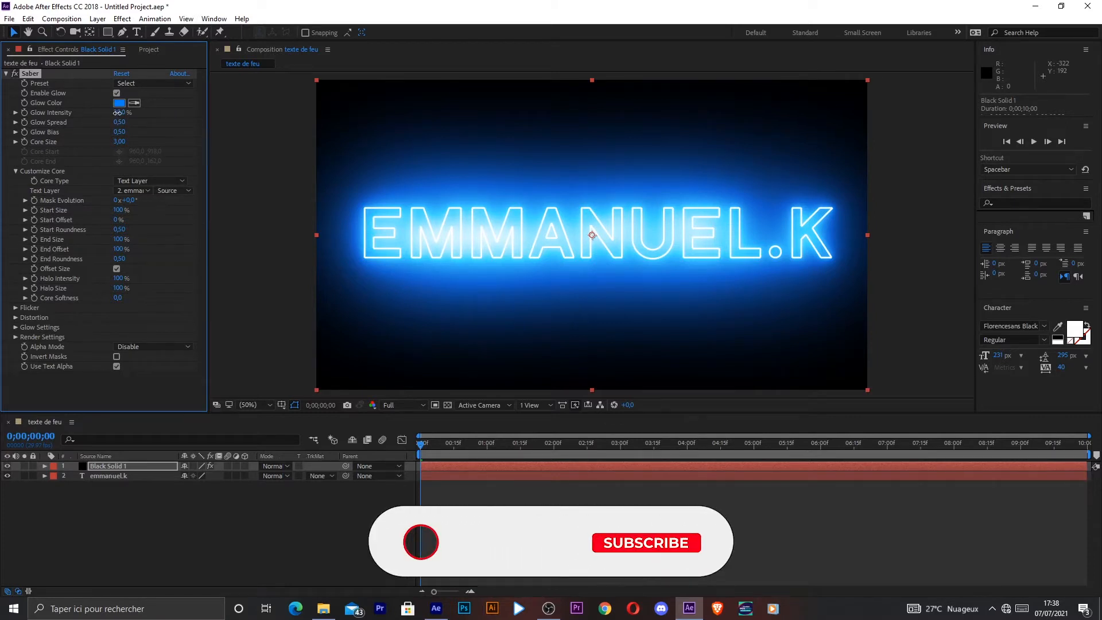
drag(118, 112, 112, 114)
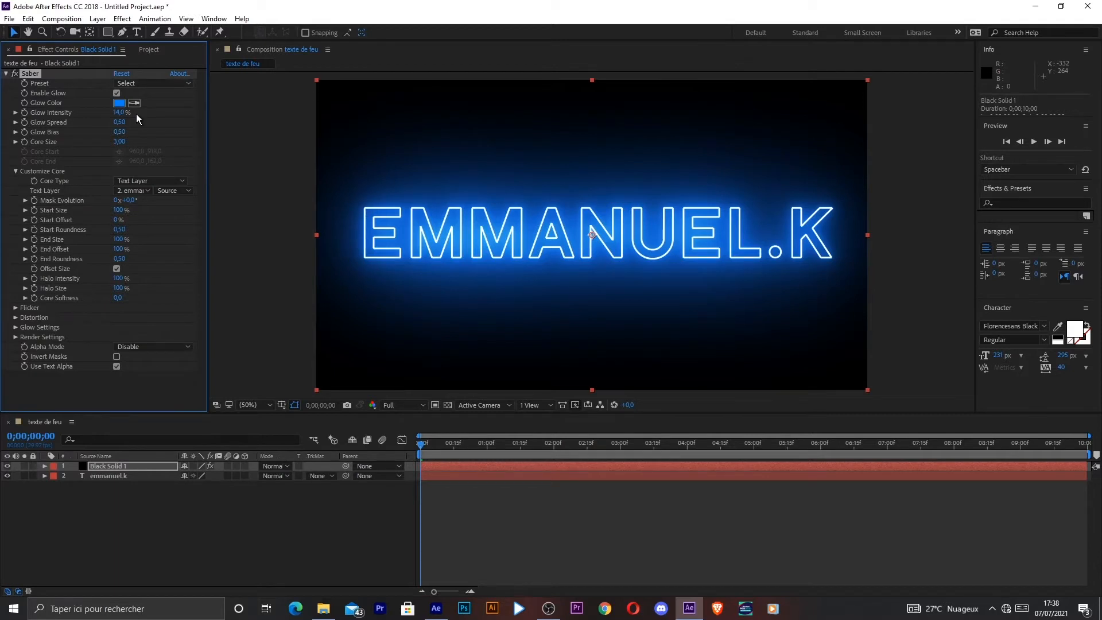
Apply Saber's Fire preset and reduce its Glow Intensity to 8%.
click(180, 85)
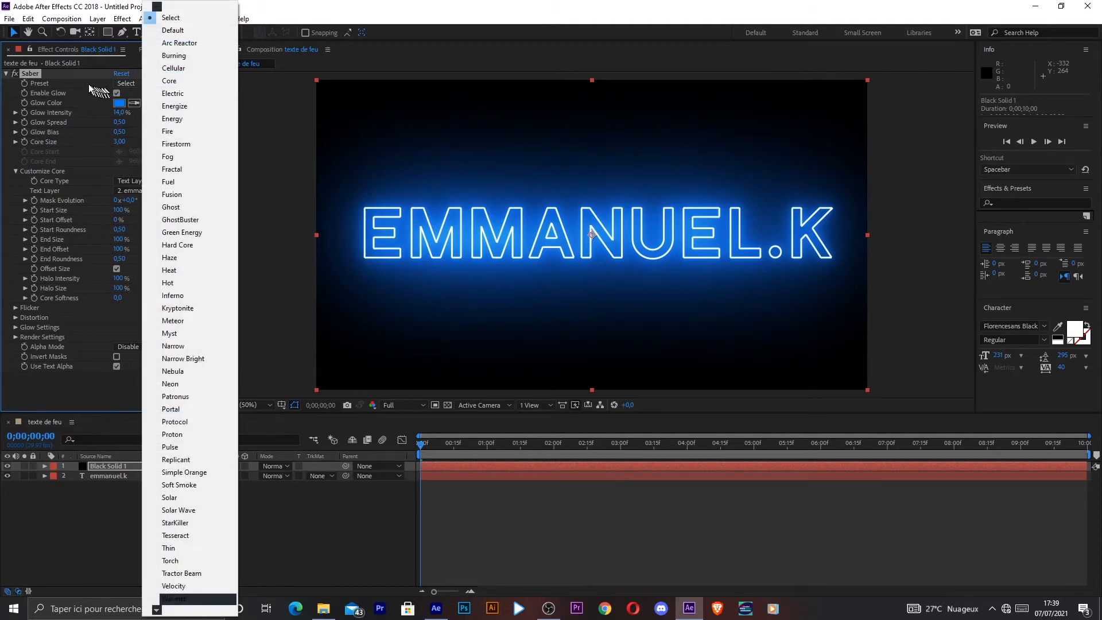
click(89, 84)
click(178, 83)
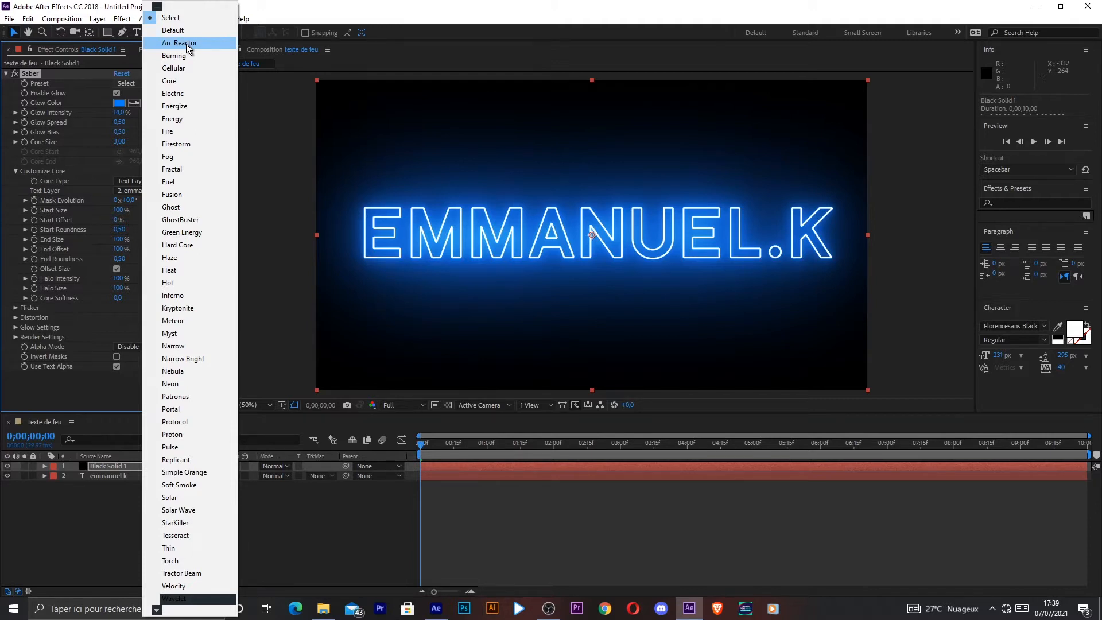
click(170, 131)
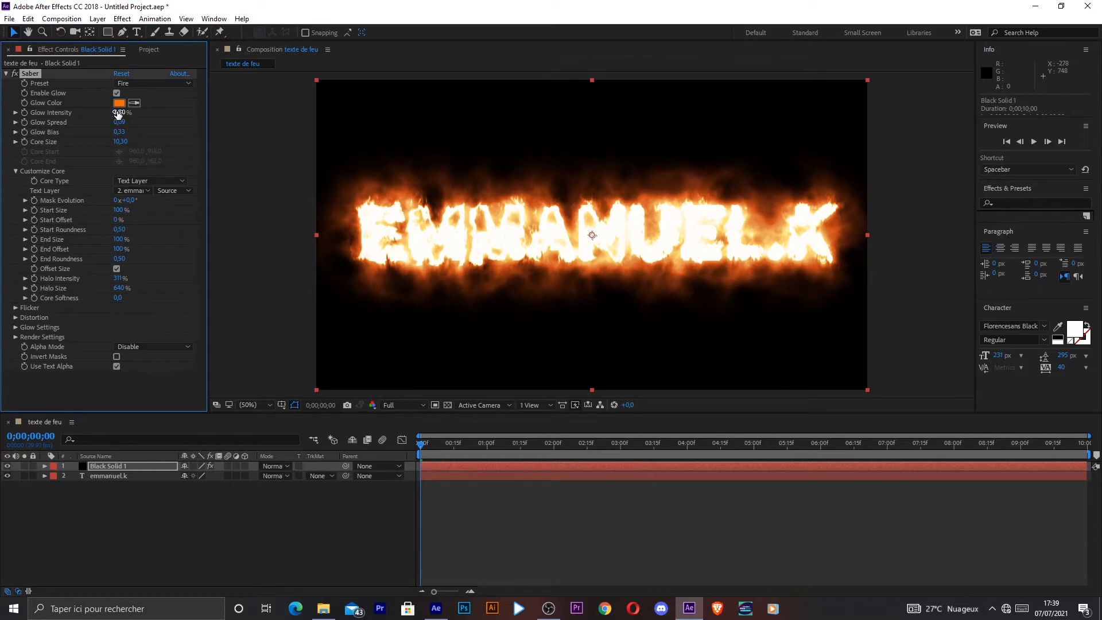
drag(118, 114, 104, 111)
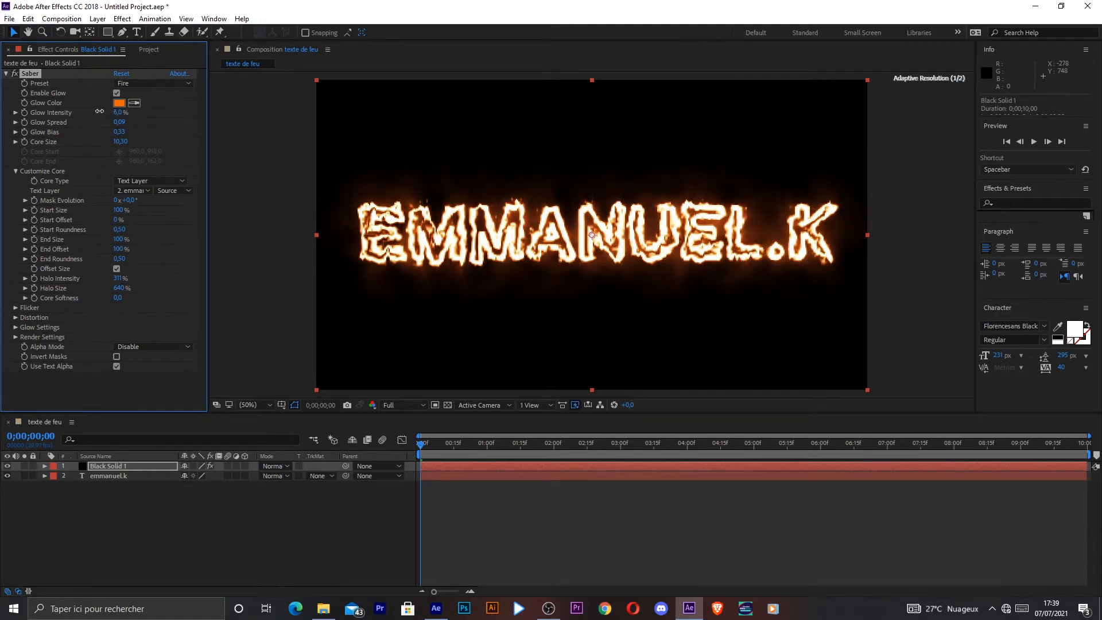
Preview the burning text animation from the start of the timeline.
mouse_move(421, 446)
mouse_down()
mouse_move(451, 448)
mouse_move(419, 457)
mouse_up()
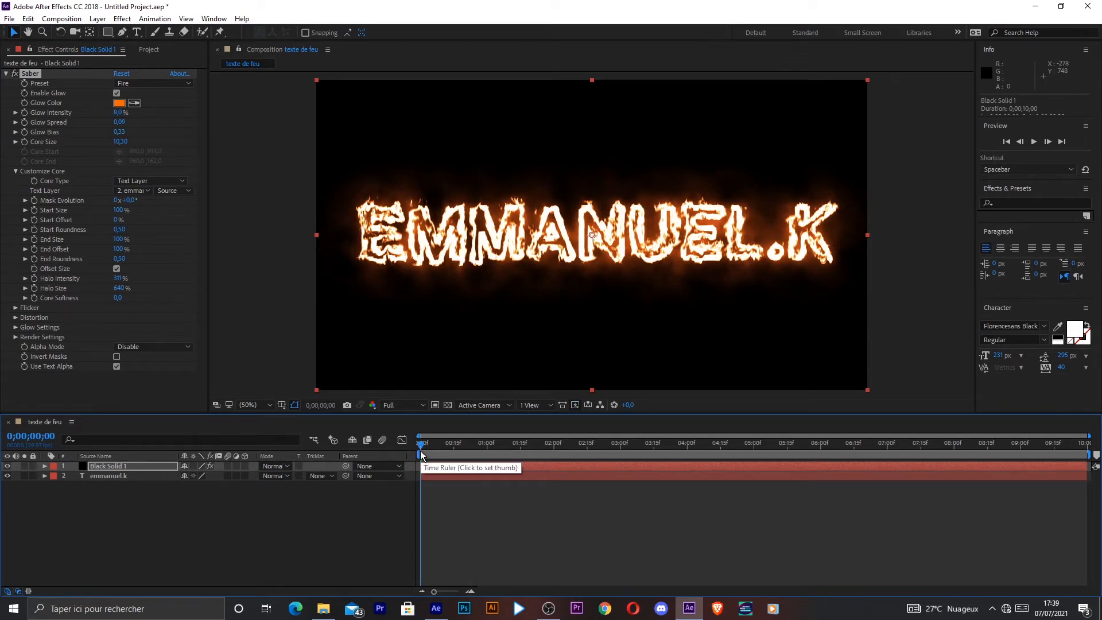
key(space)
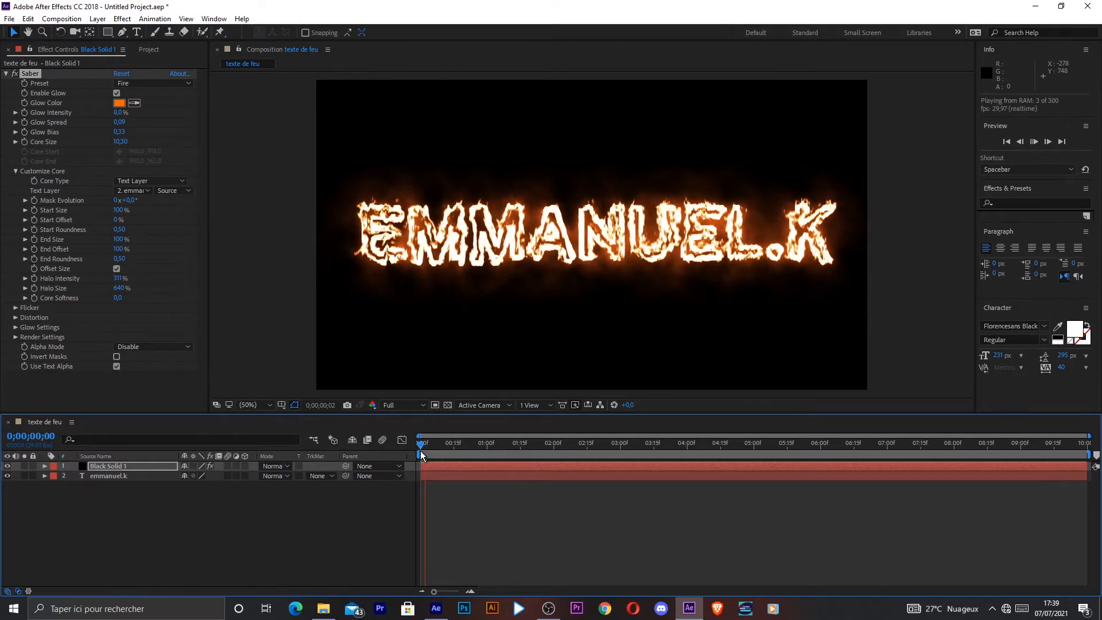
Replay the Fire text animation from the first frame and scrub the timeline to 0;00;00;21.
key(space)
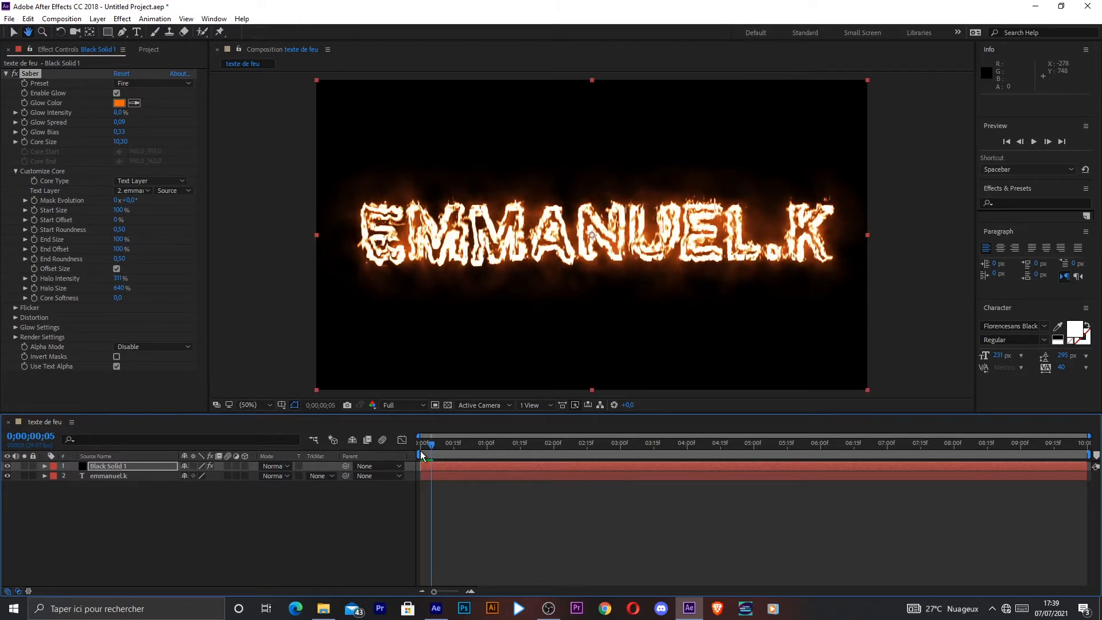
key(space)
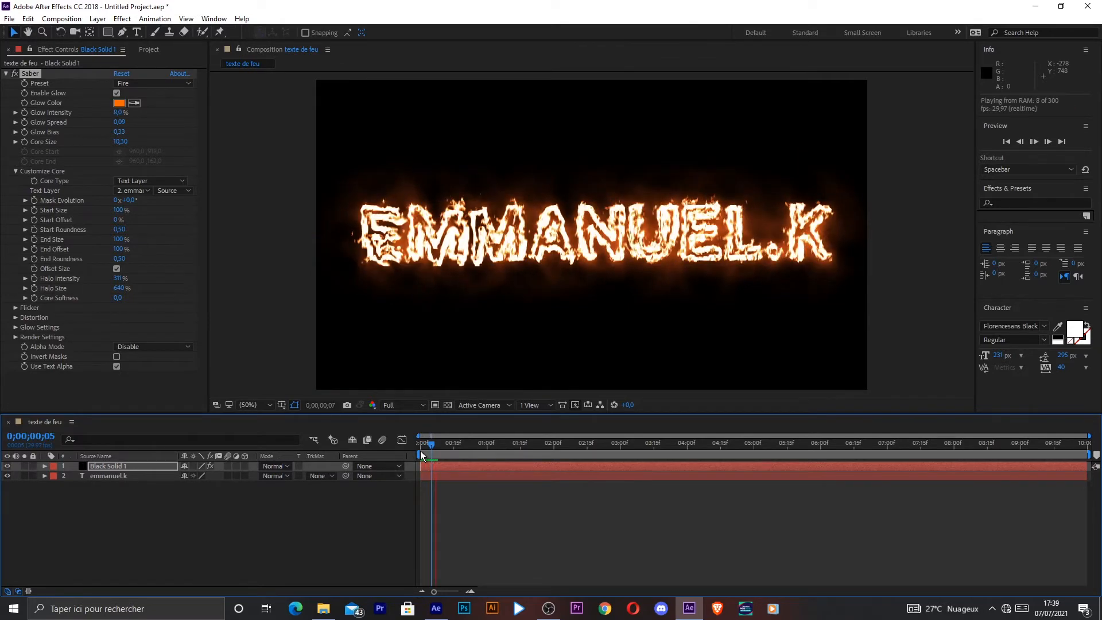
drag(428, 443, 390, 453)
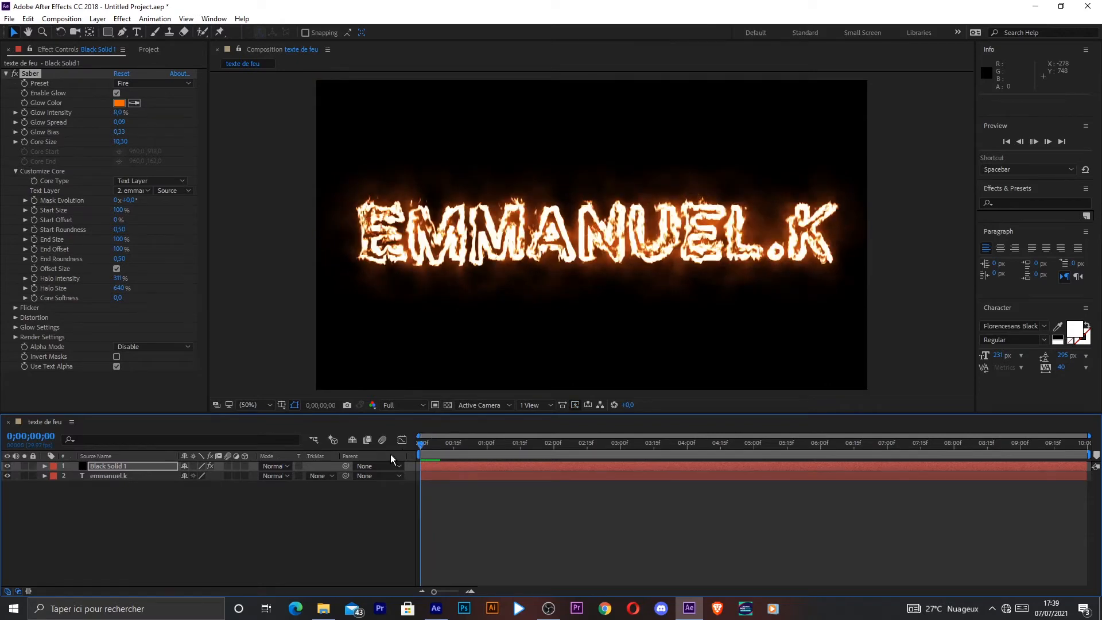
key(space)
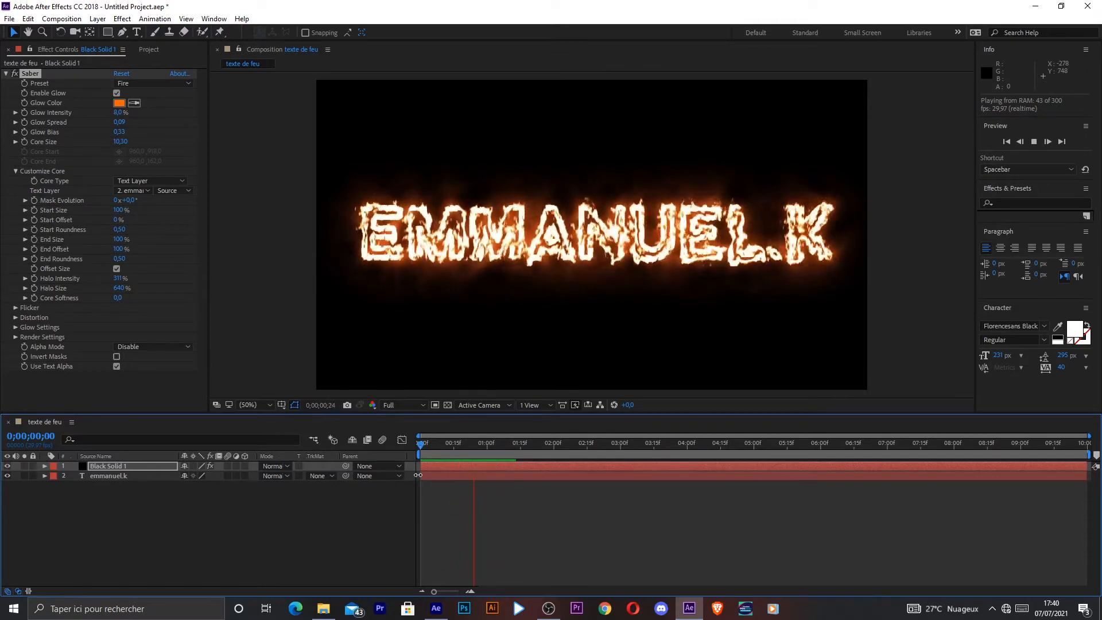
key(space)
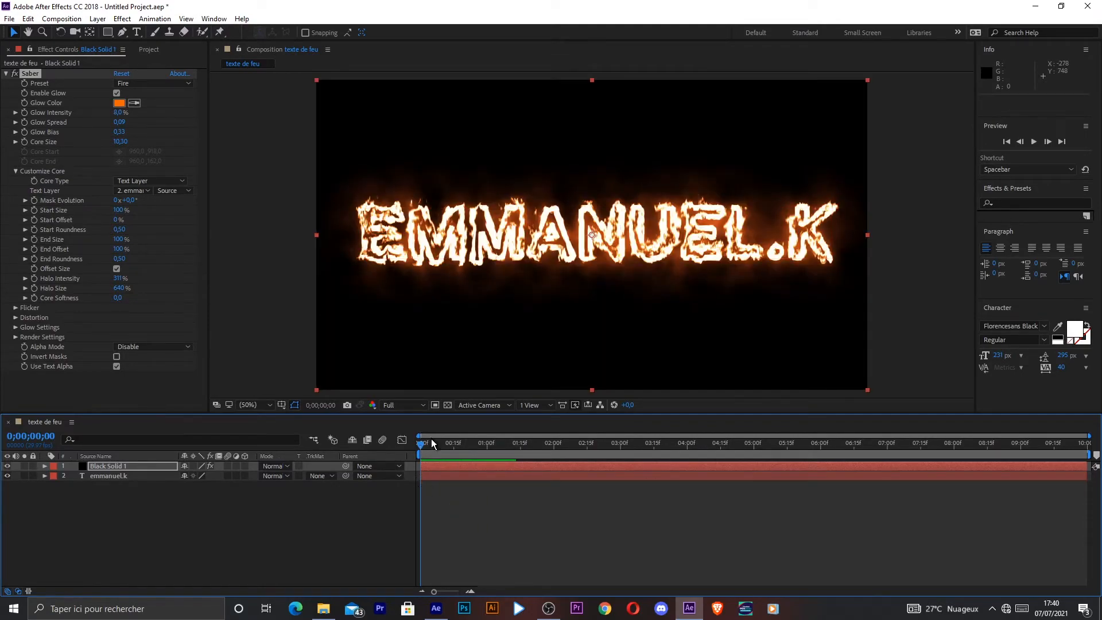
drag(425, 446, 469, 490)
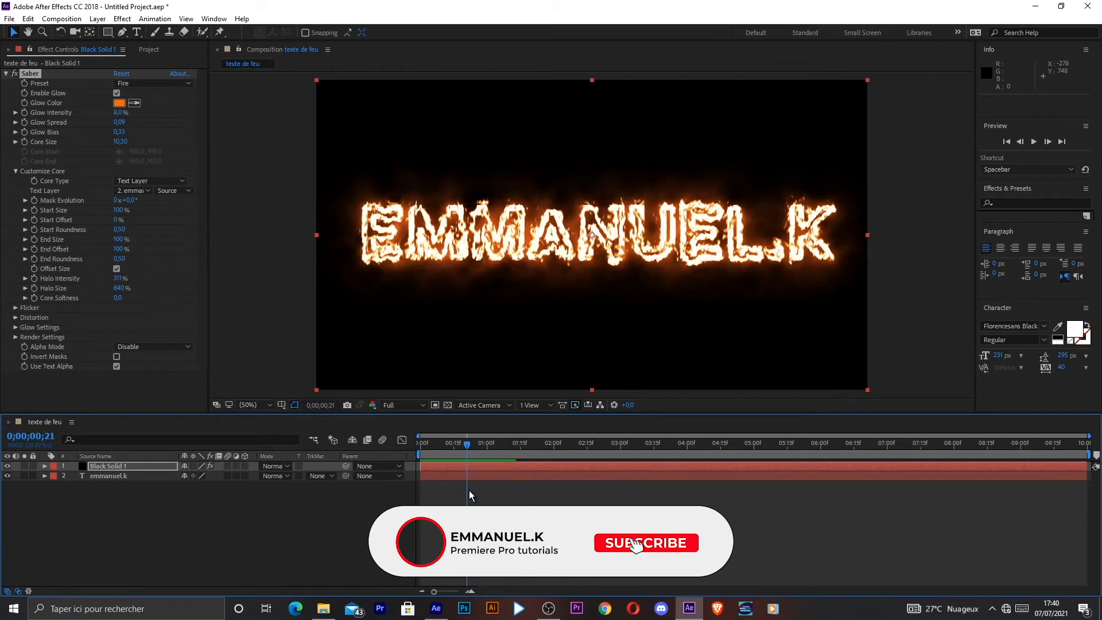
Try Saber's Fractal and Electric presets on the text and preview the Electric animation near the start.
click(168, 85)
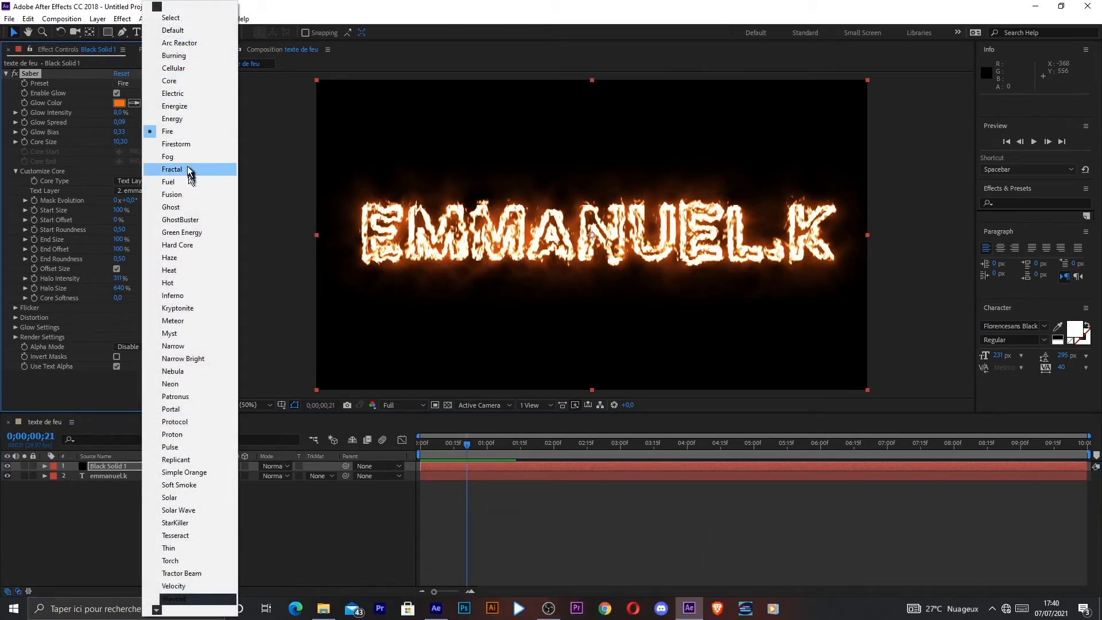
click(187, 168)
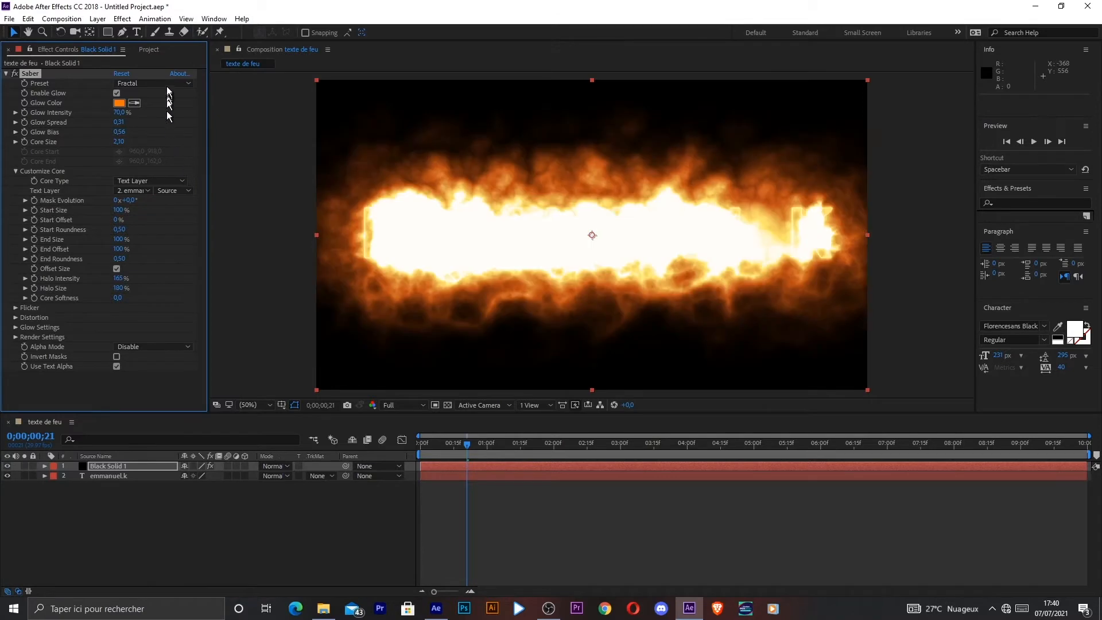
click(168, 85)
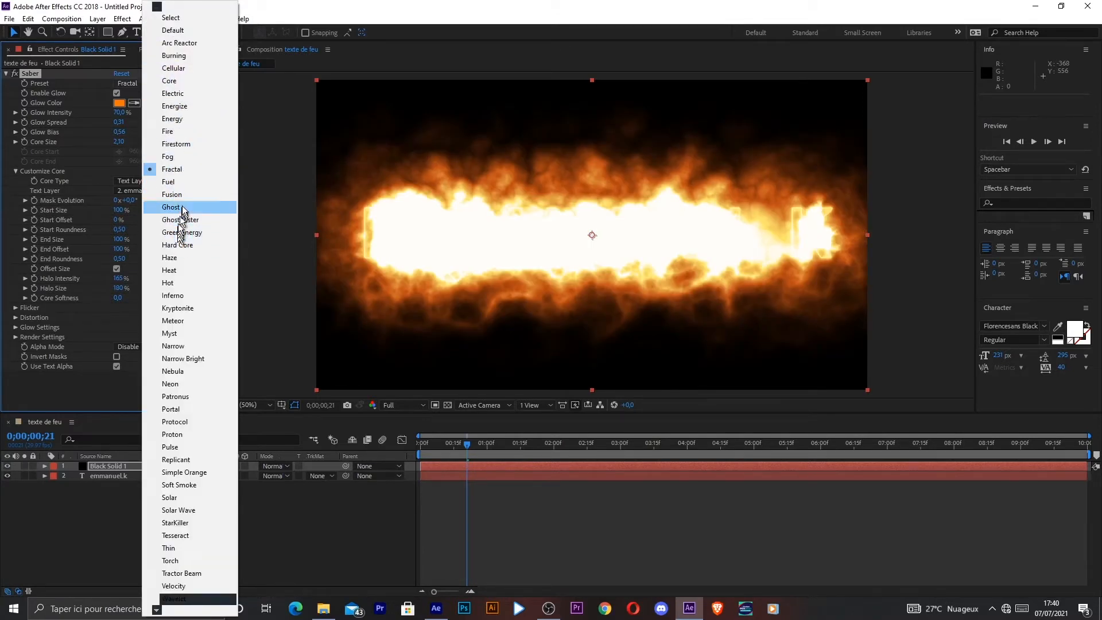
click(182, 94)
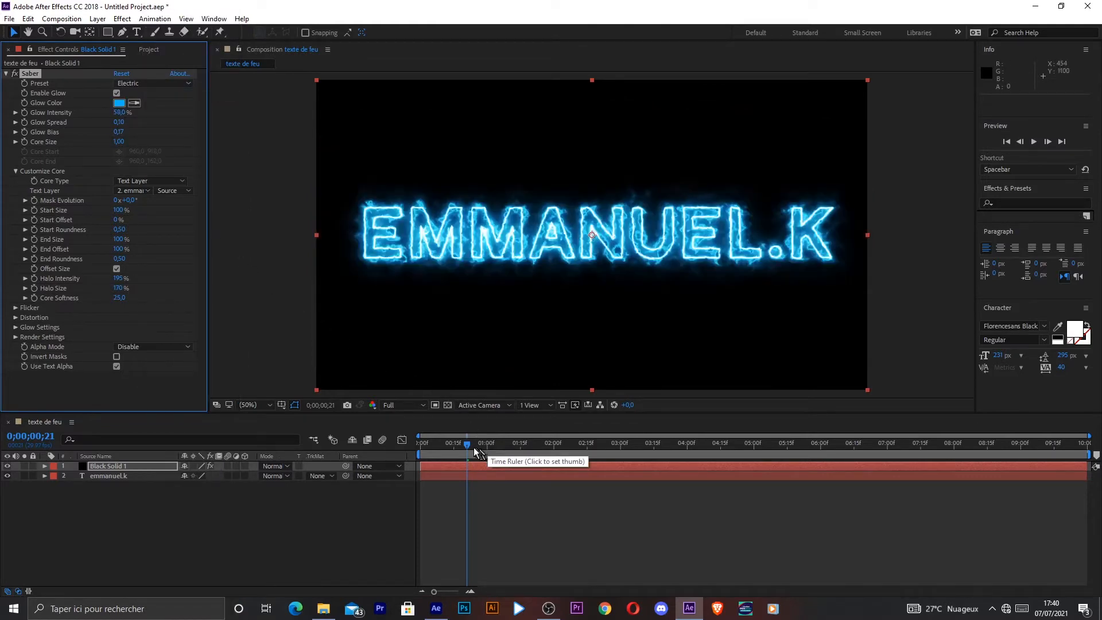
drag(474, 452, 430, 456)
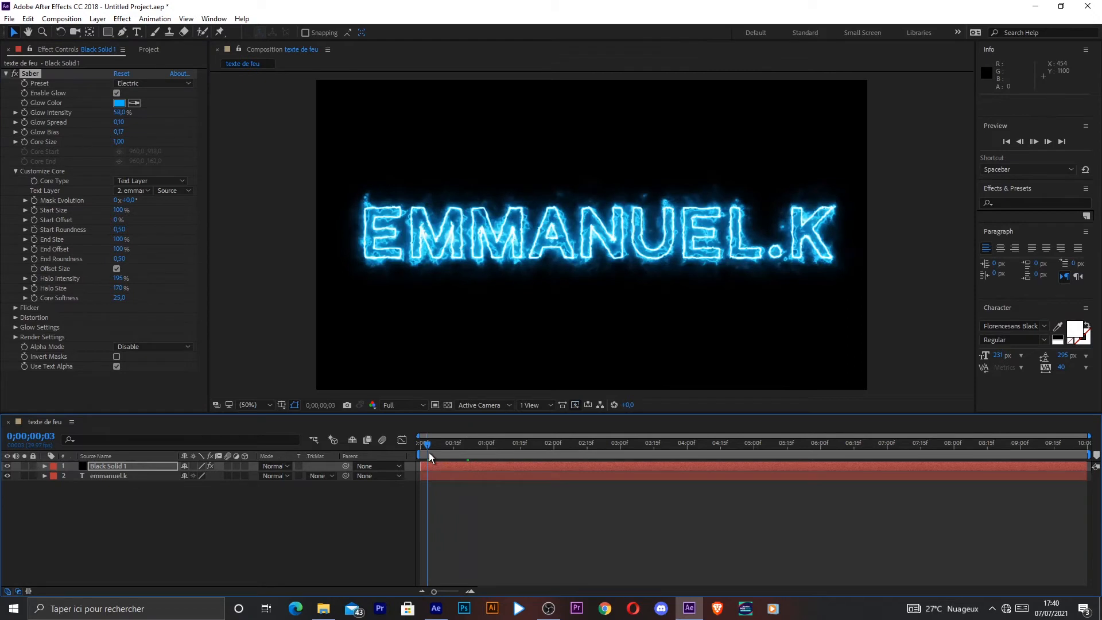
key(space)
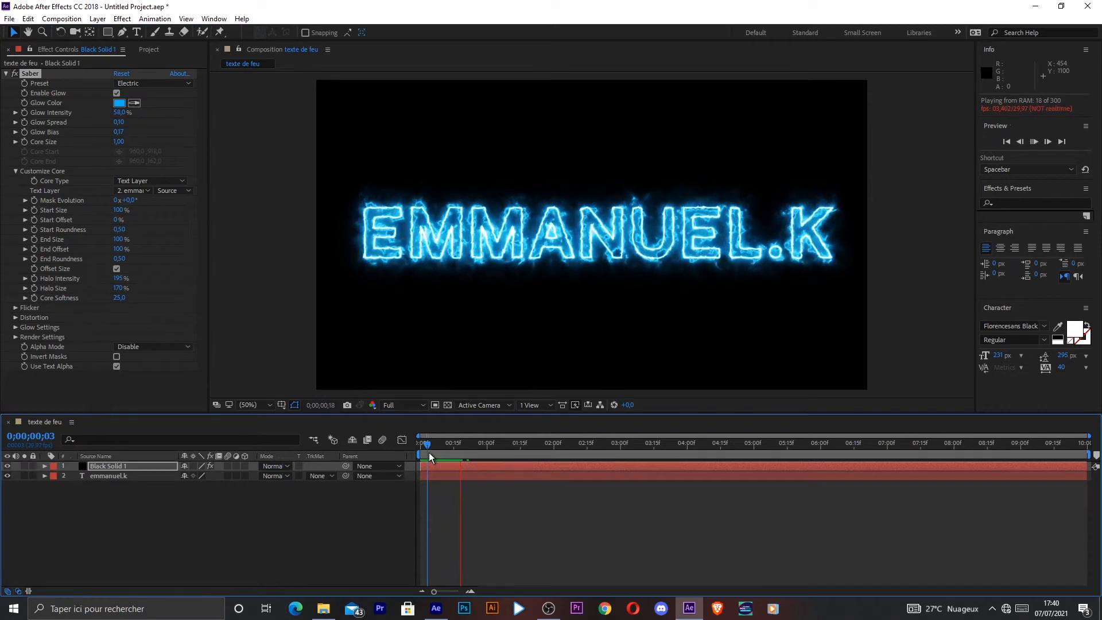
key(space)
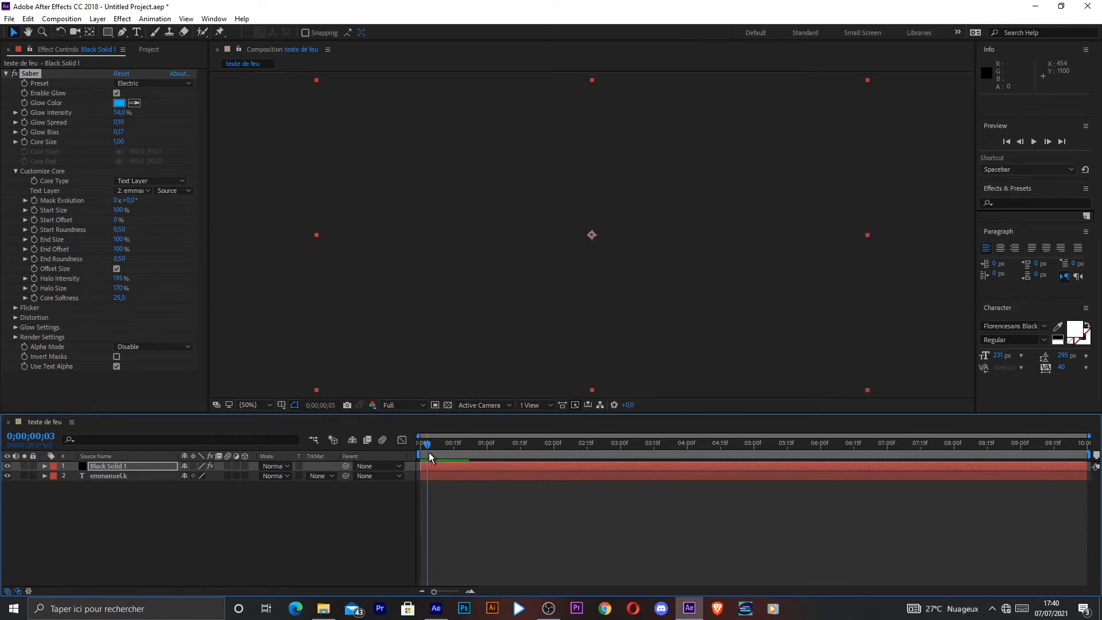
Reapply Saber's Fire preset with Glow Intensity at 7% and return the playhead to the start of the timeline.
click(154, 84)
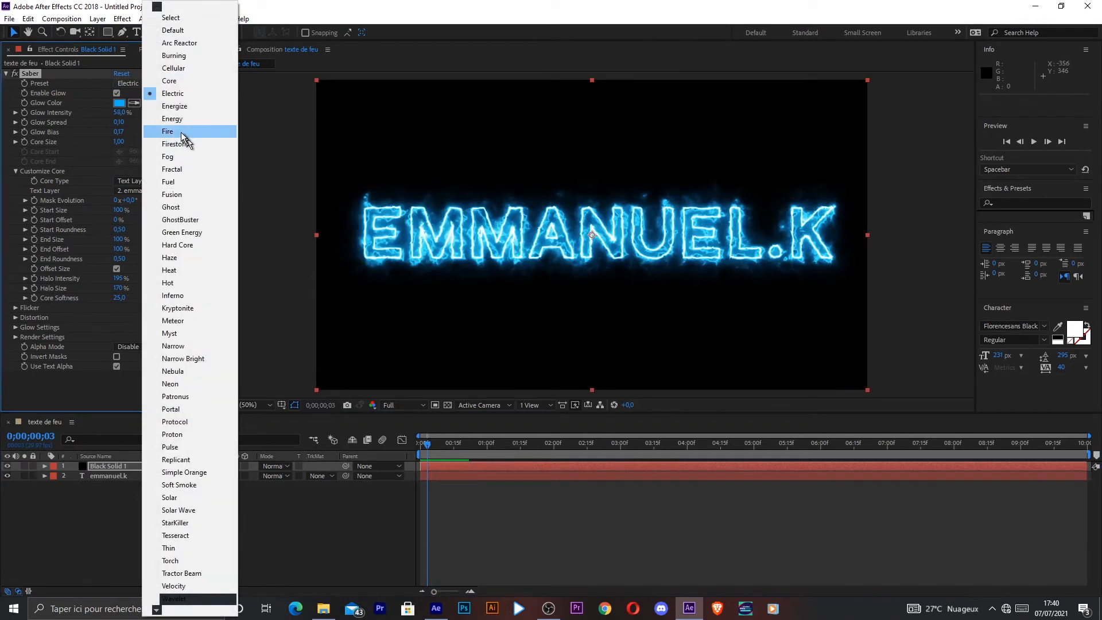
click(176, 131)
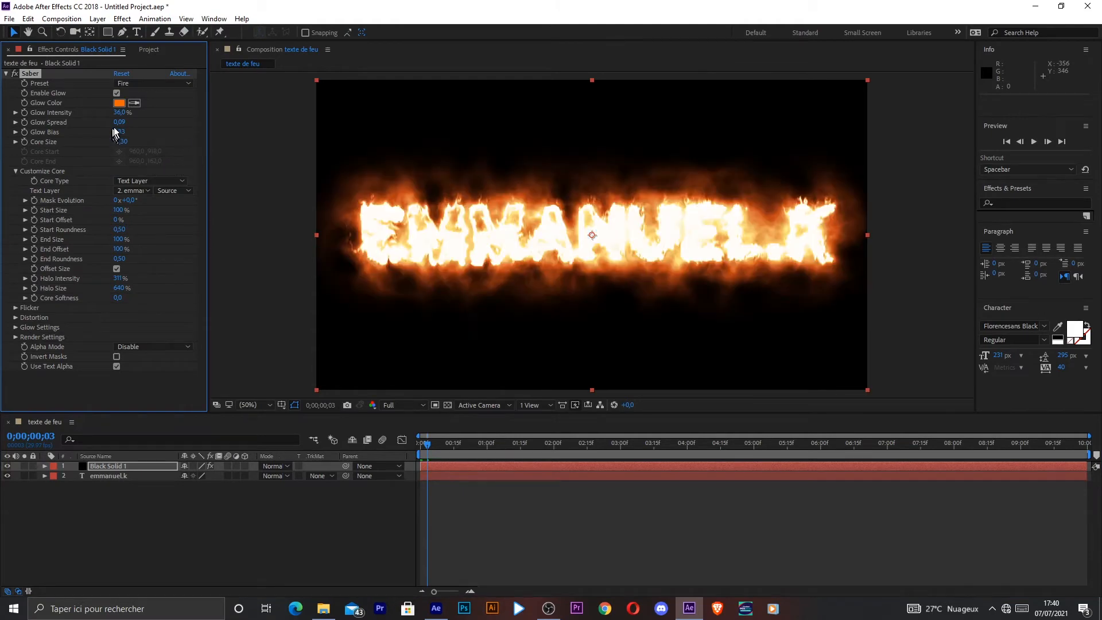
drag(119, 115, 104, 116)
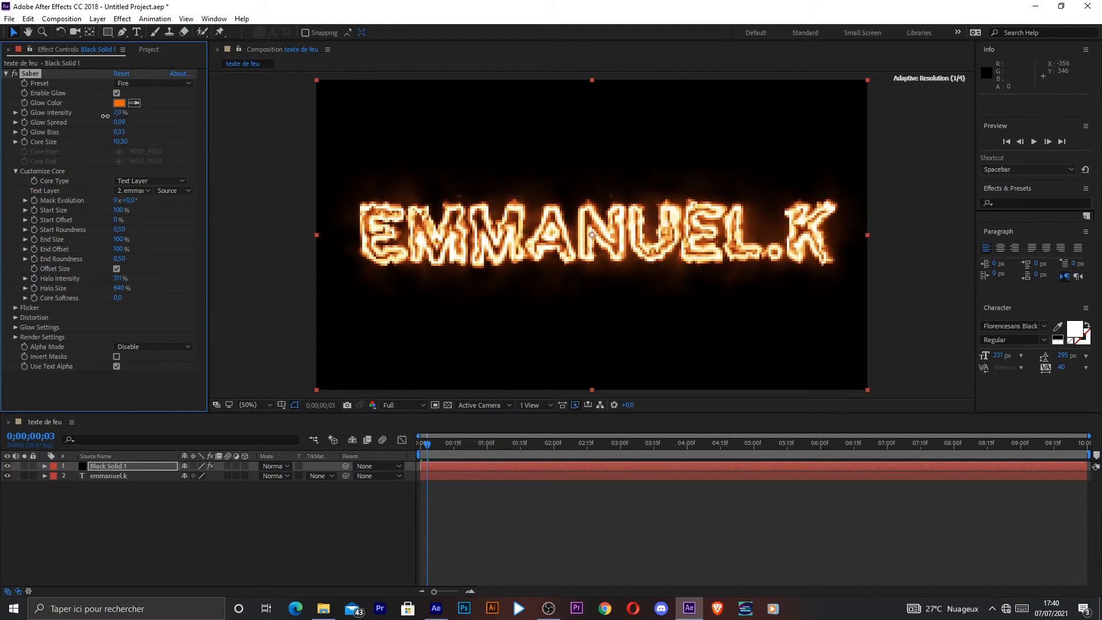
click(421, 444)
click(418, 442)
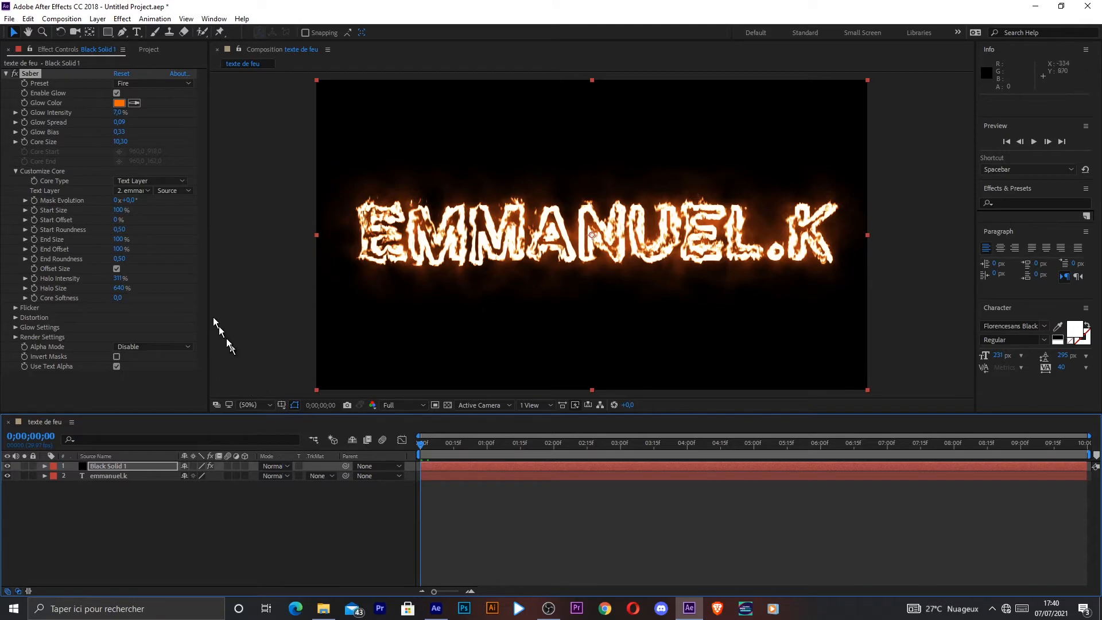
drag(420, 445, 416, 451)
mouse_move(115, 222)
mouse_down()
mouse_move(208, 222)
mouse_move(127, 228)
mouse_up()
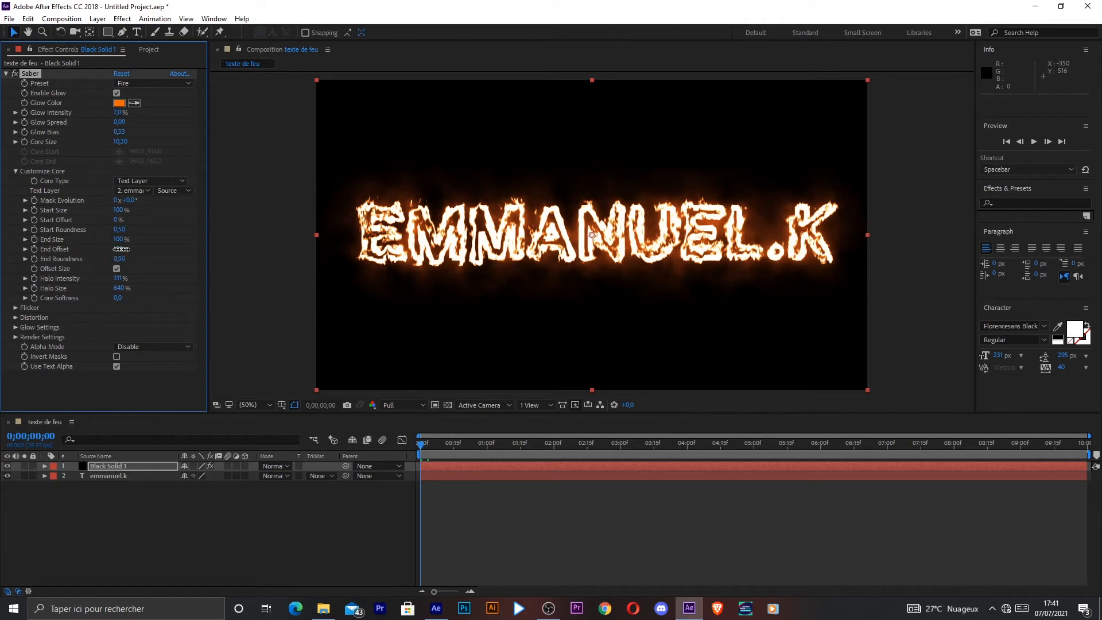
drag(184, 247, 208, 253)
click(44, 466)
click(44, 466)
click(45, 476)
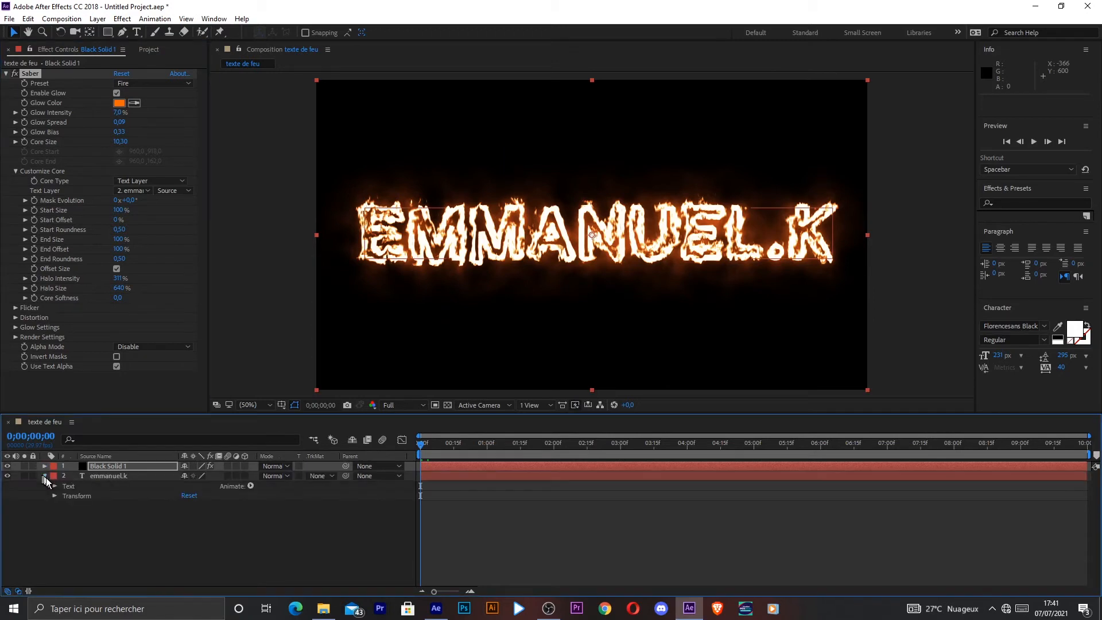
click(45, 475)
Add a Start Offset keyframe of 100% at frame 0 in the Customize Core settings of Black Solid 1's Saber effect.
click(44, 466)
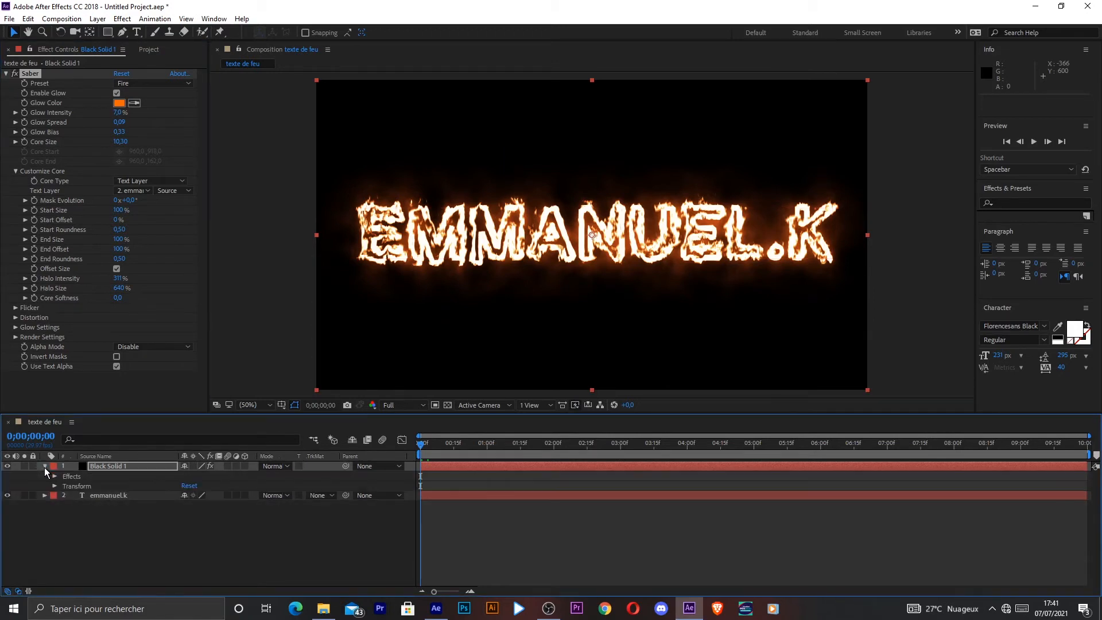
click(55, 476)
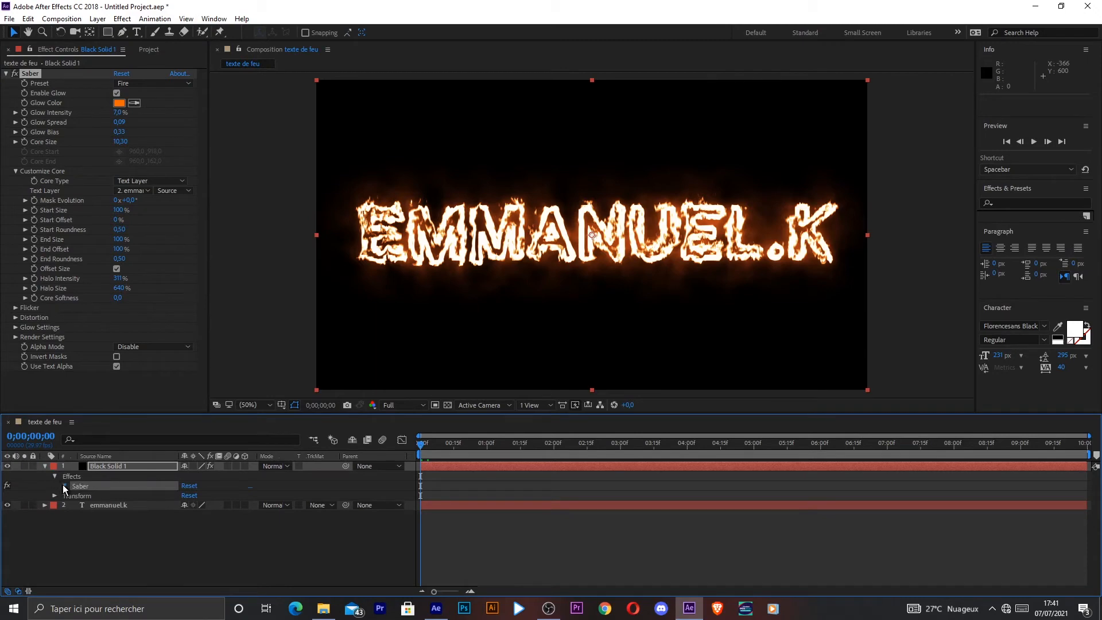
click(63, 484)
scroll(115, 499, down, 1)
scroll(137, 511, down, 4)
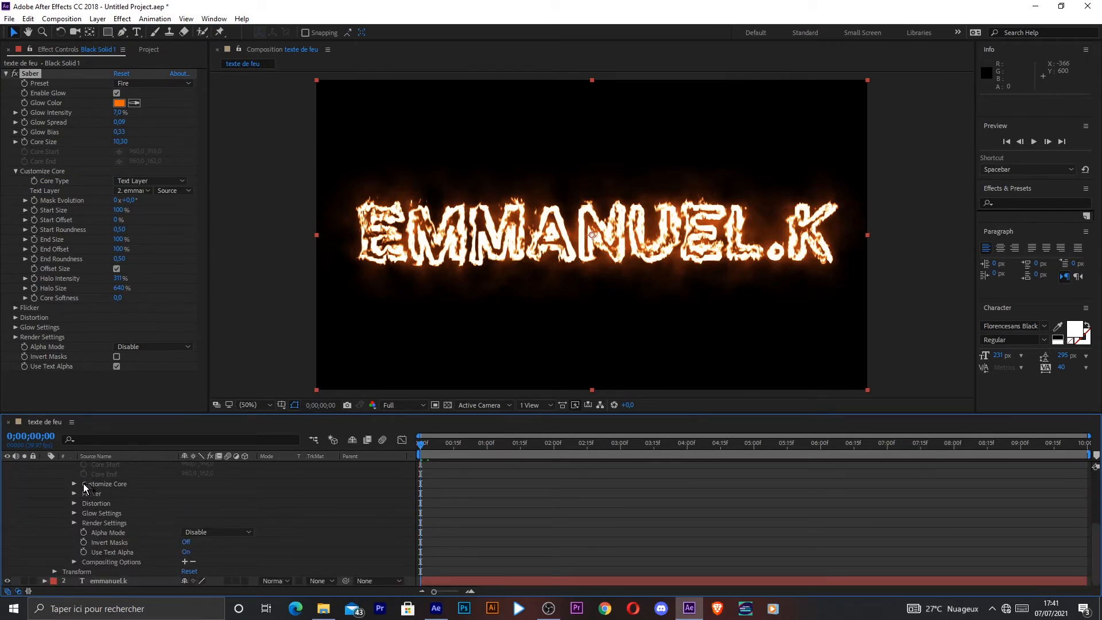
click(74, 484)
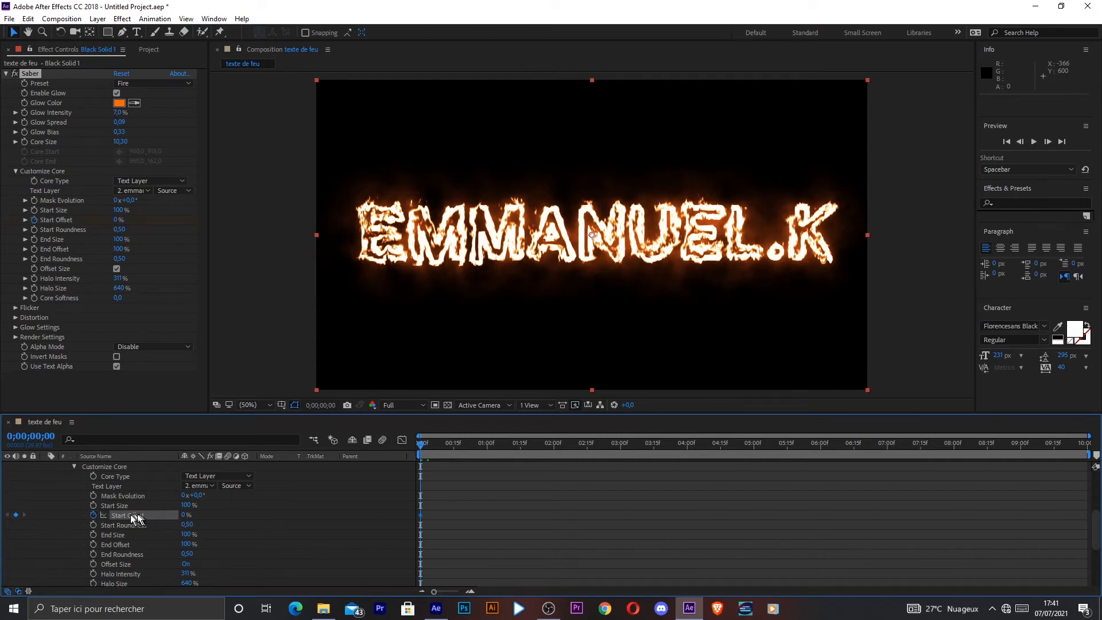
drag(183, 515, 332, 515)
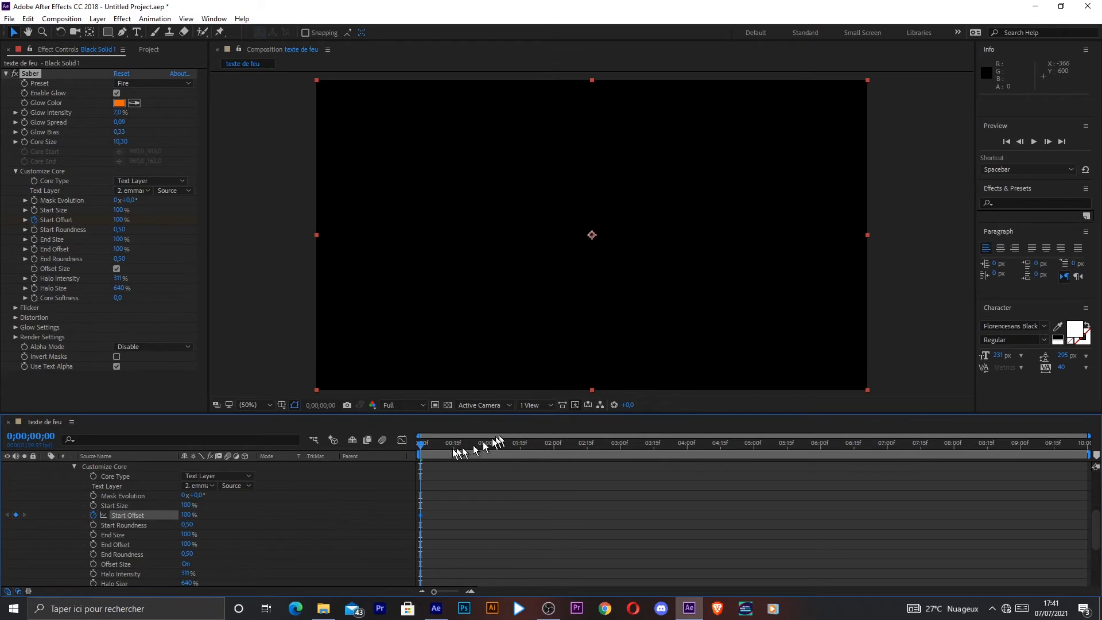
Keyframe Start Offset at 0% at the 2-second mark and preview the text reveal from the beginning.
drag(422, 445, 554, 451)
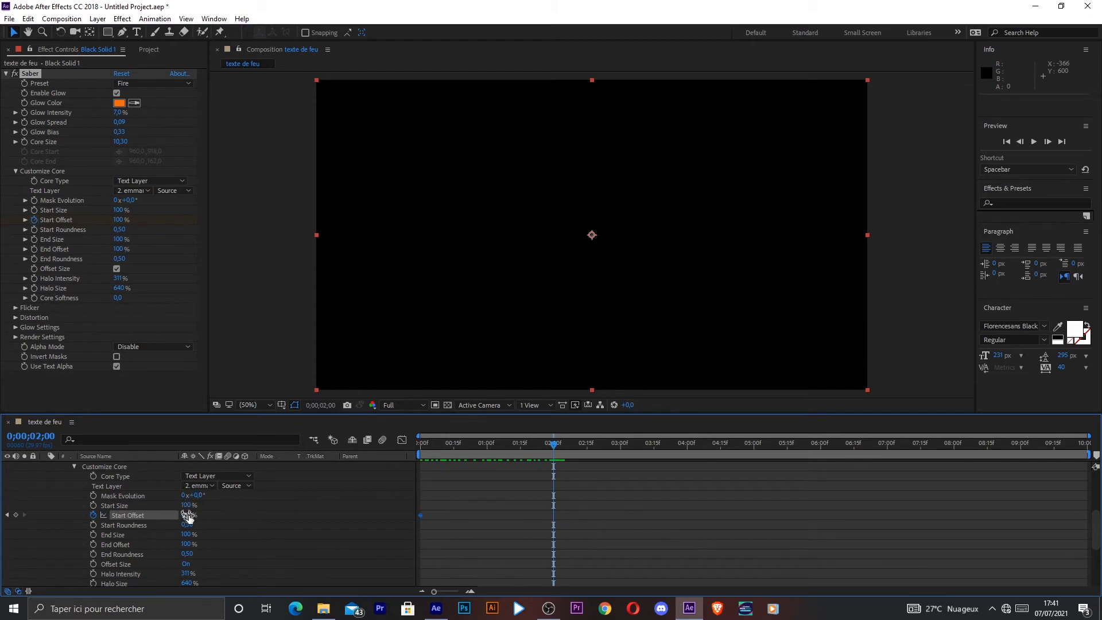
key(space)
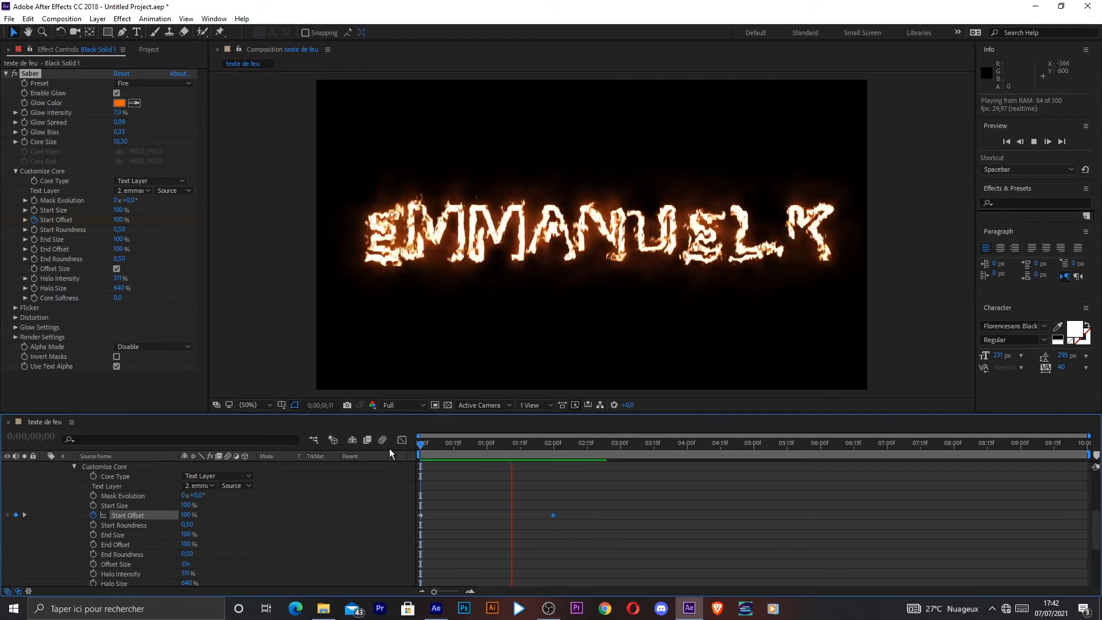
key(space)
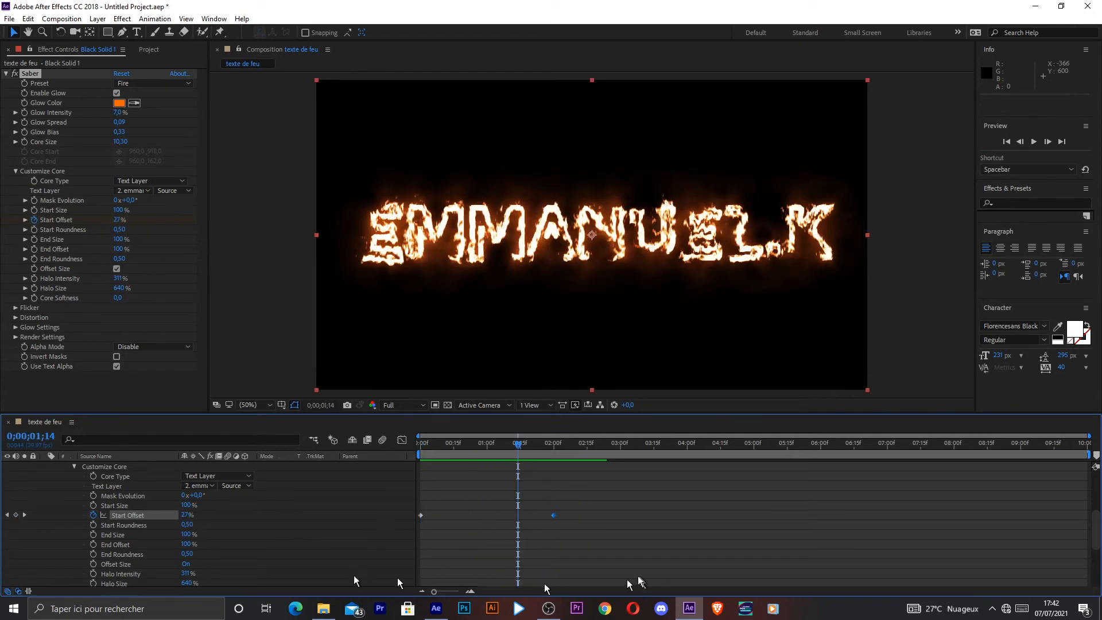
Add a keyframe for Saber's End Offset, kept at 100%, at 0;00;08;15.
scroll(350, 522, down, 4)
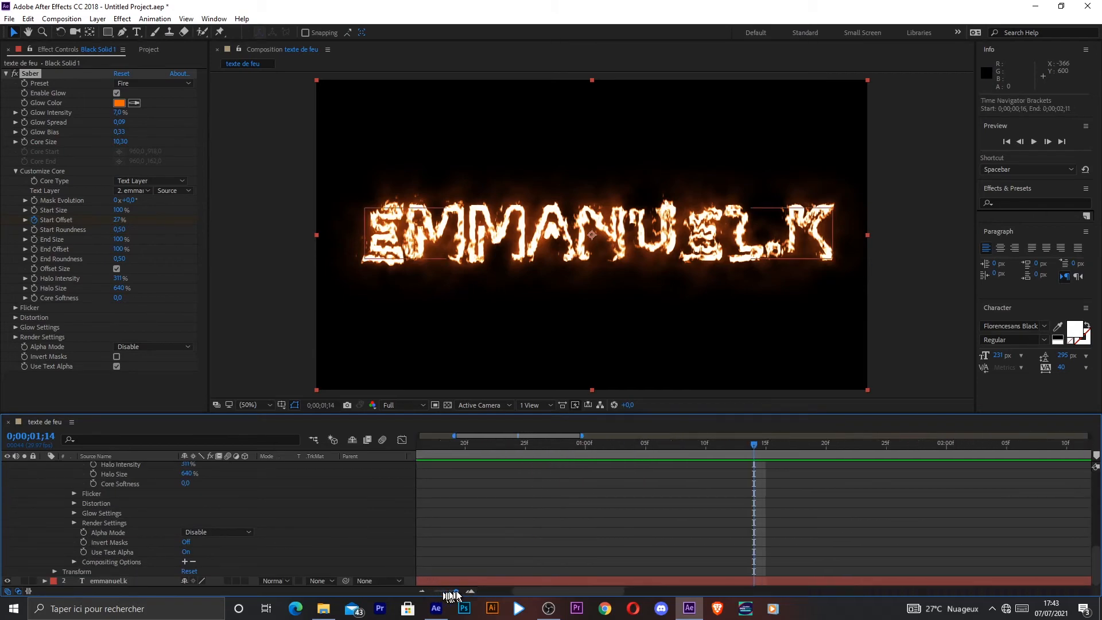
drag(434, 603, 438, 601)
drag(709, 593, 842, 591)
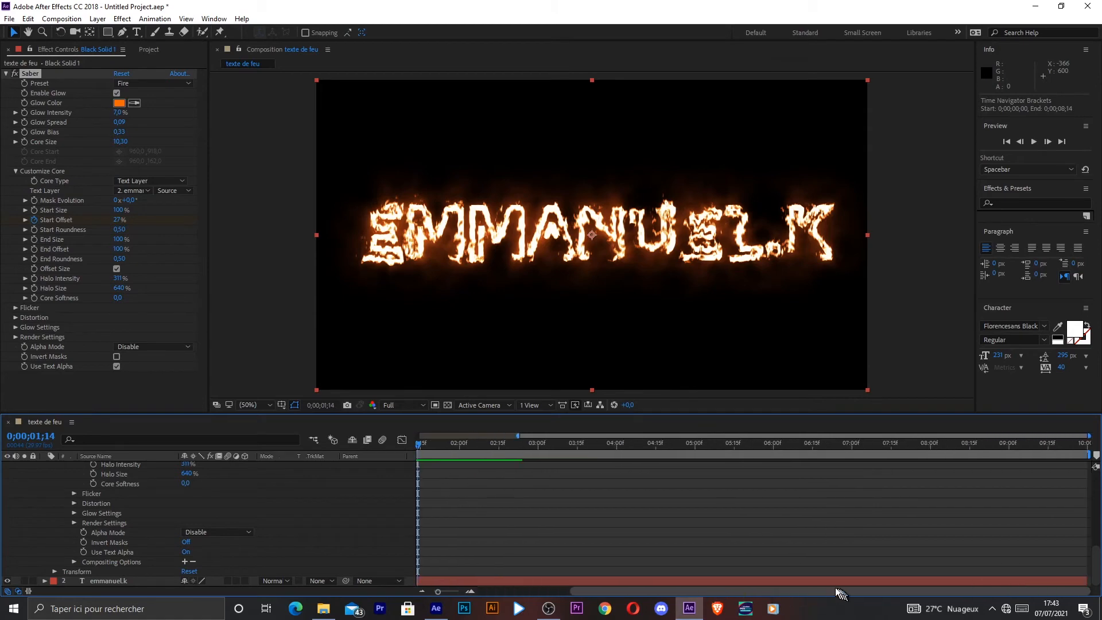
drag(423, 450, 971, 470)
scroll(305, 529, up, 5)
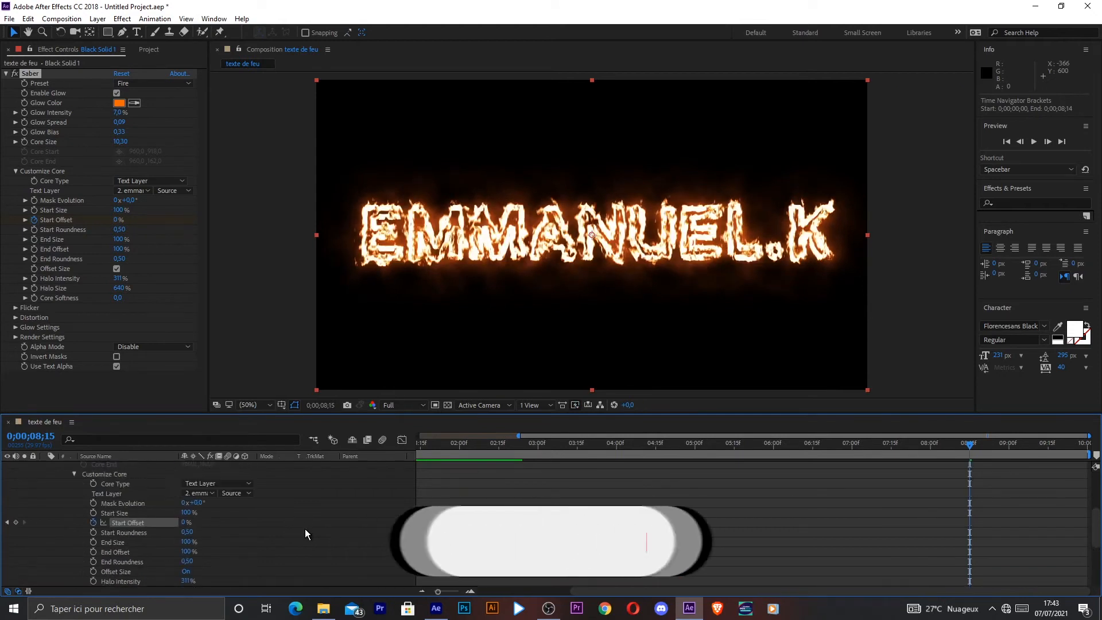
scroll(305, 529, down, 3)
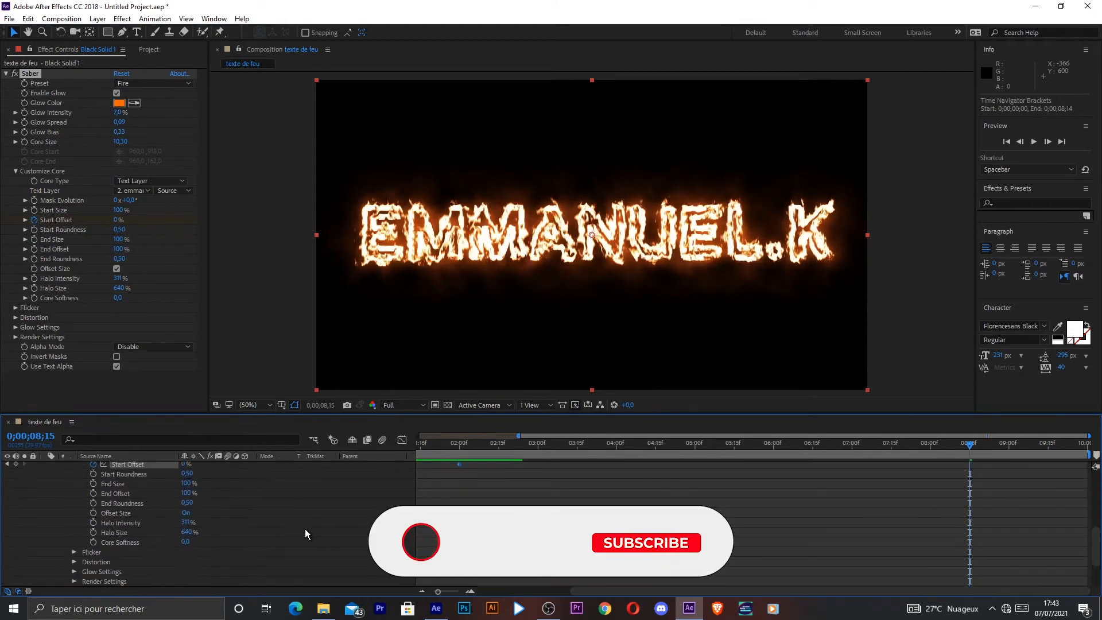
click(93, 494)
Set End Offset to 0% at the last frame of the composition, 0;00;09;29.
drag(970, 446, 1092, 457)
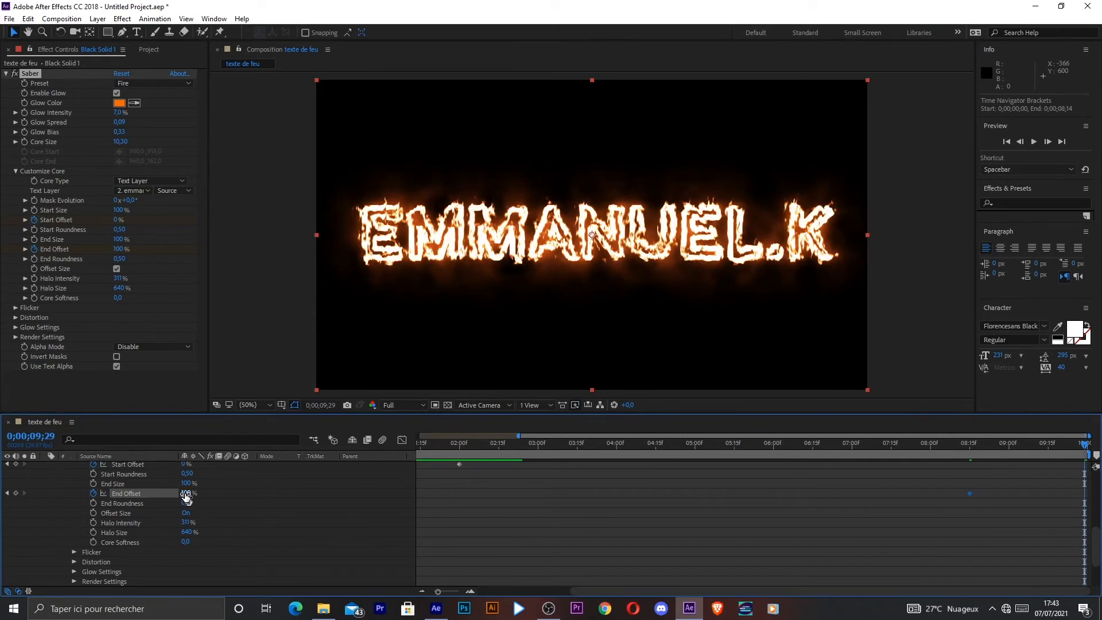
click(185, 494)
text(0)
key(Return)
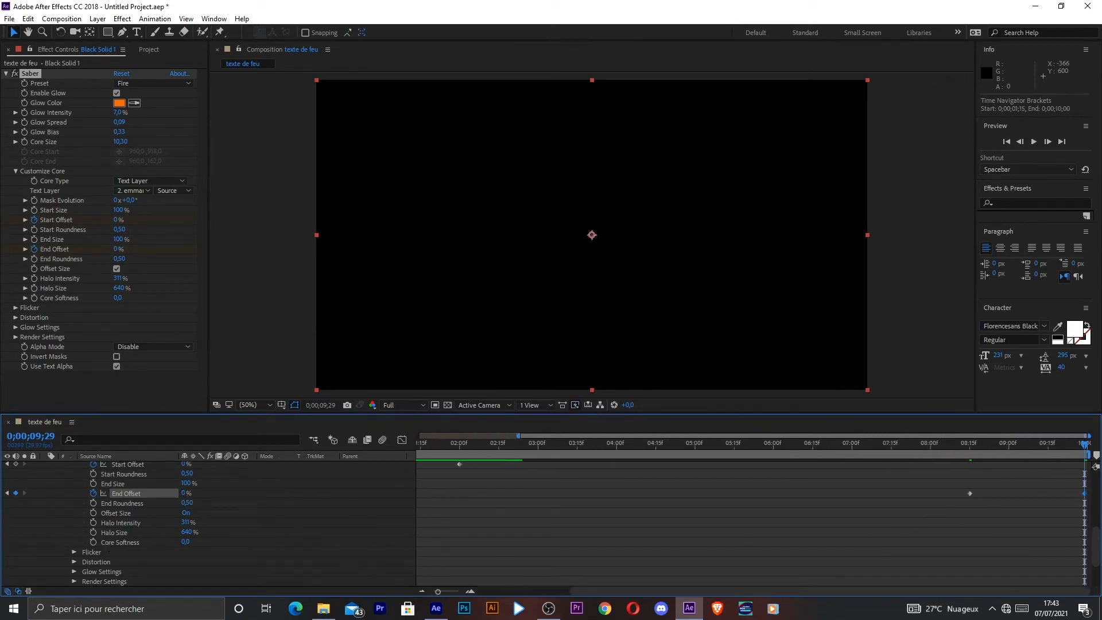
Scrub back to 0;00;06;14 and preview the text animation with its Start Offset and End Offset keyframes.
drag(1084, 447, 811, 510)
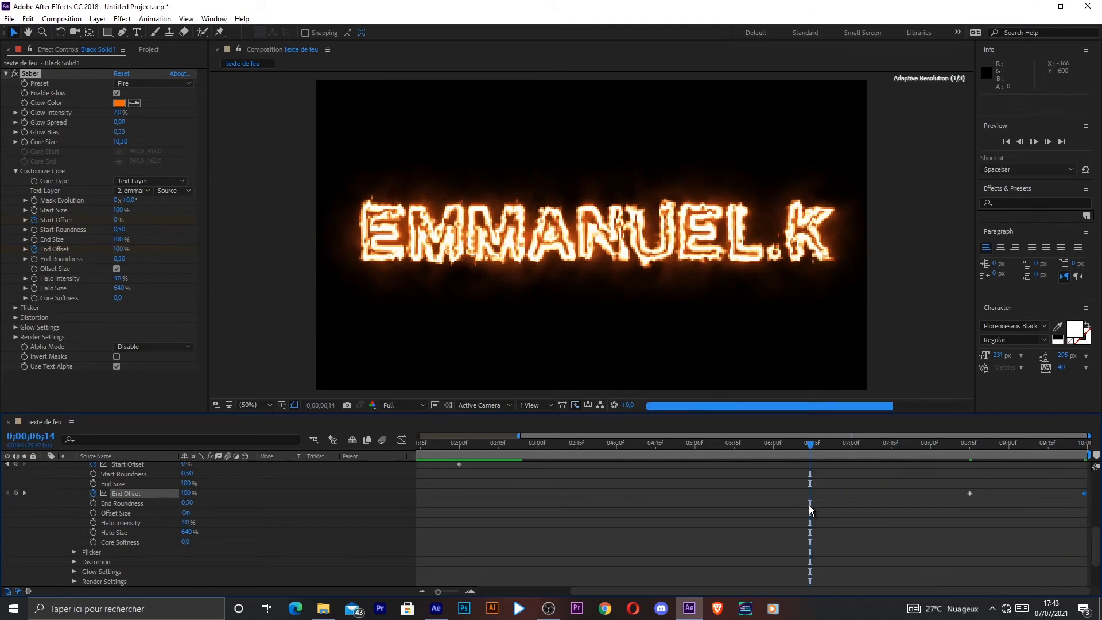
key(space)
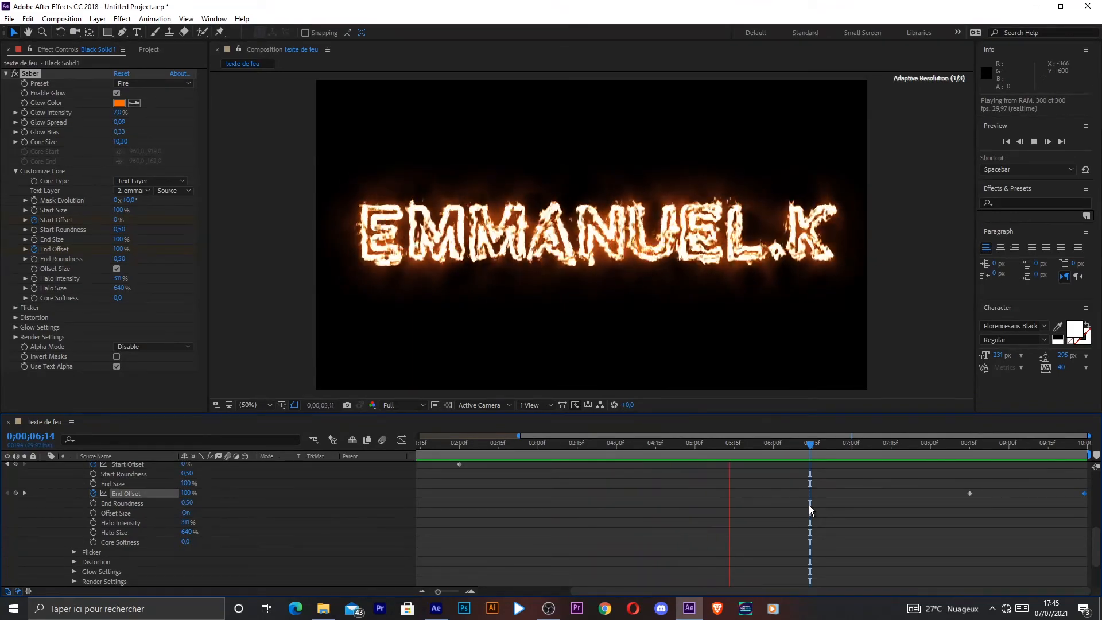
key(space)
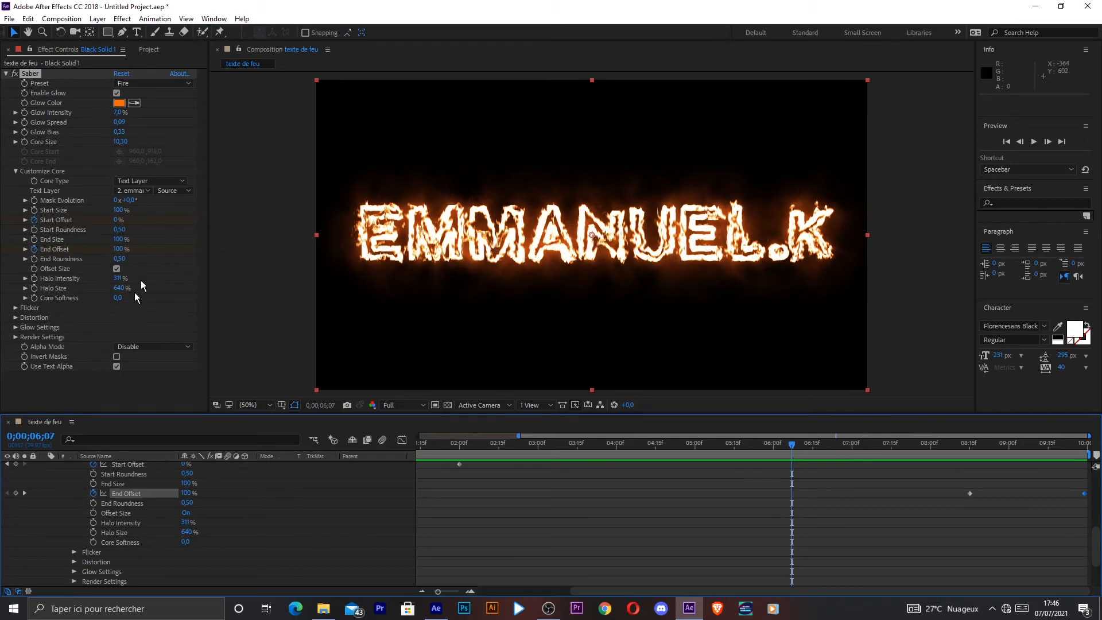
Reduce Saber's Core Size to 2.30 and scrub back toward the start of the timeline to check the reveal.
drag(119, 142, 98, 146)
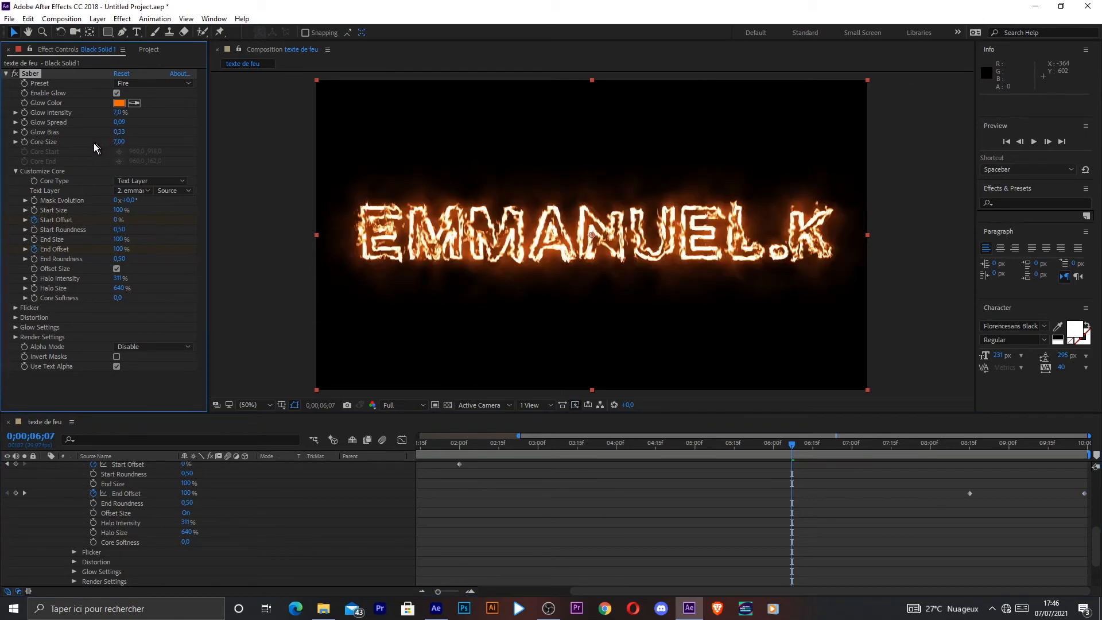
drag(118, 141, 93, 142)
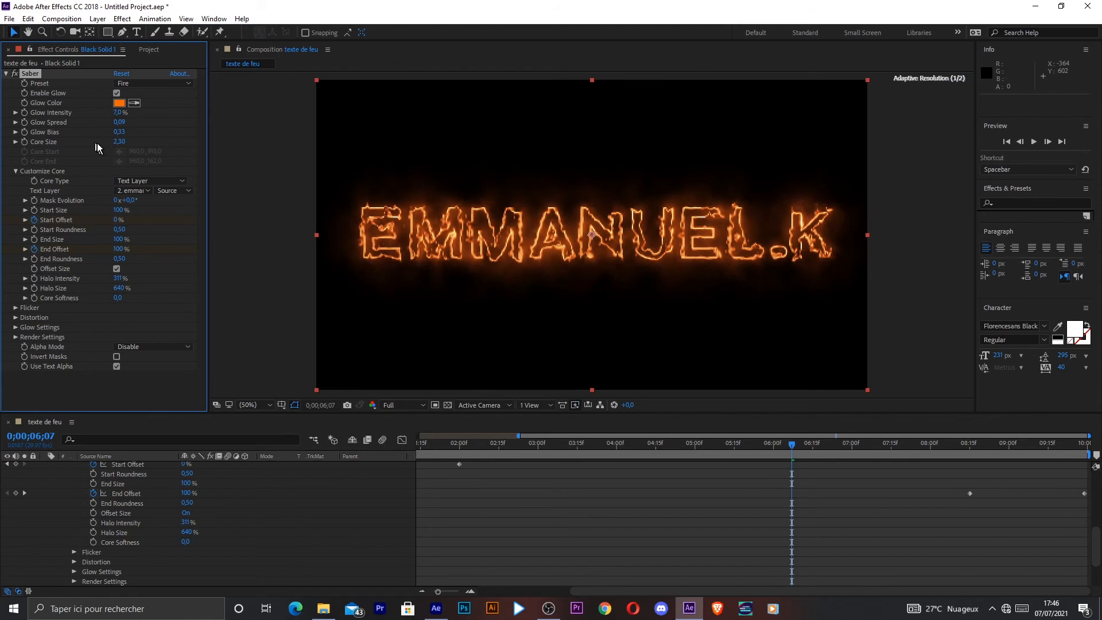
drag(791, 445, 449, 501)
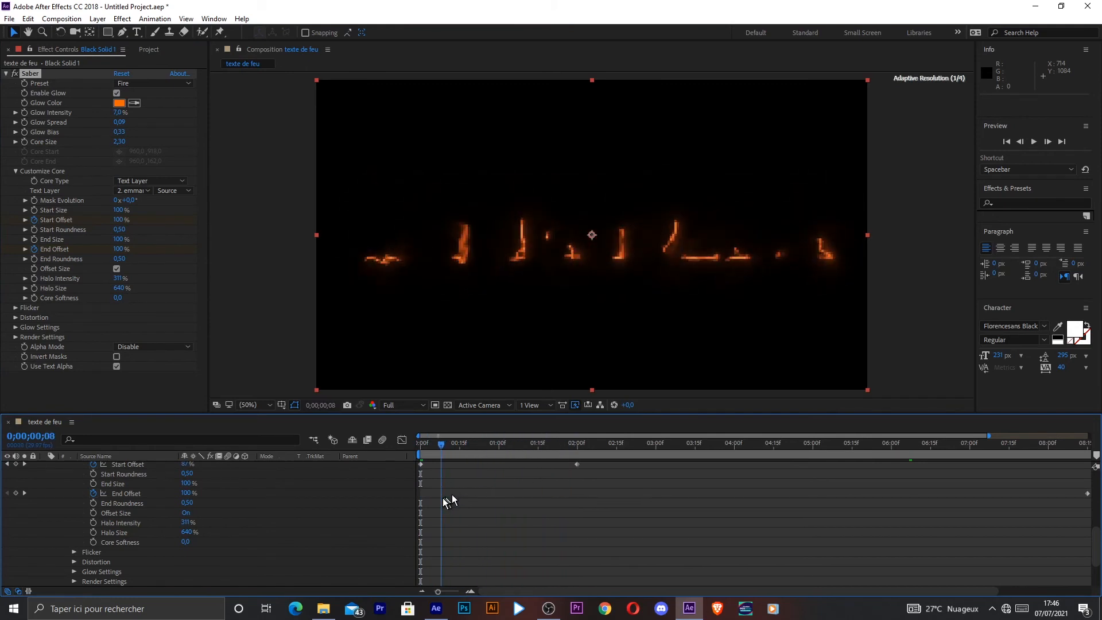